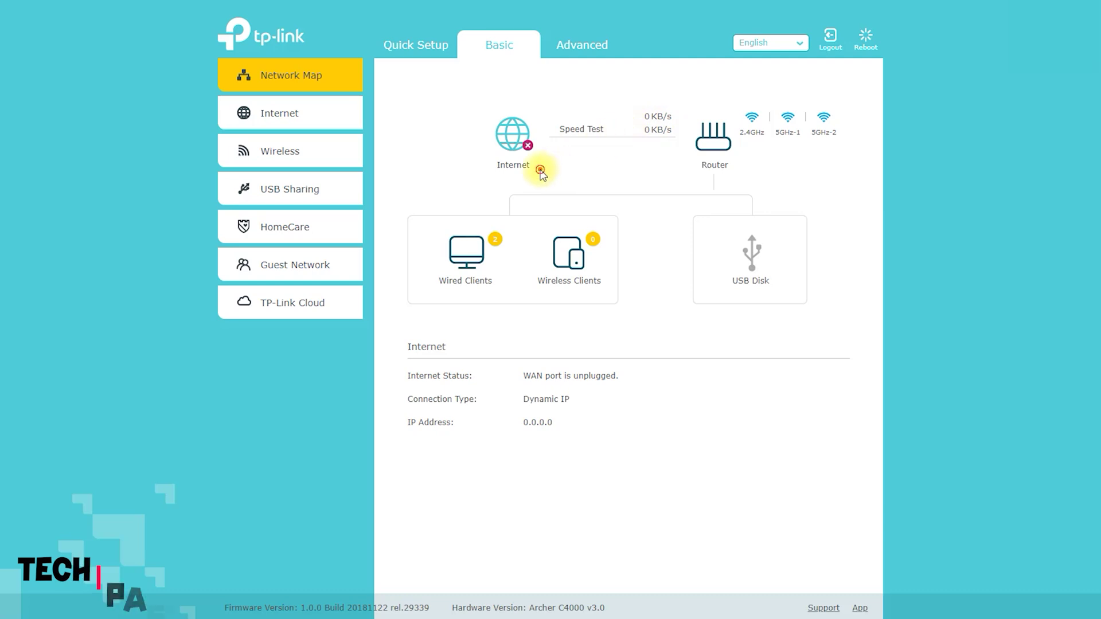
mouse_move(593, 152)
mouse_down()
mouse_move(560, 156)
mouse_move(603, 106)
mouse_move(549, 138)
mouse_move(580, 160)
mouse_move(660, 106)
mouse_move(693, 182)
mouse_up()
drag(742, 148, 812, 147)
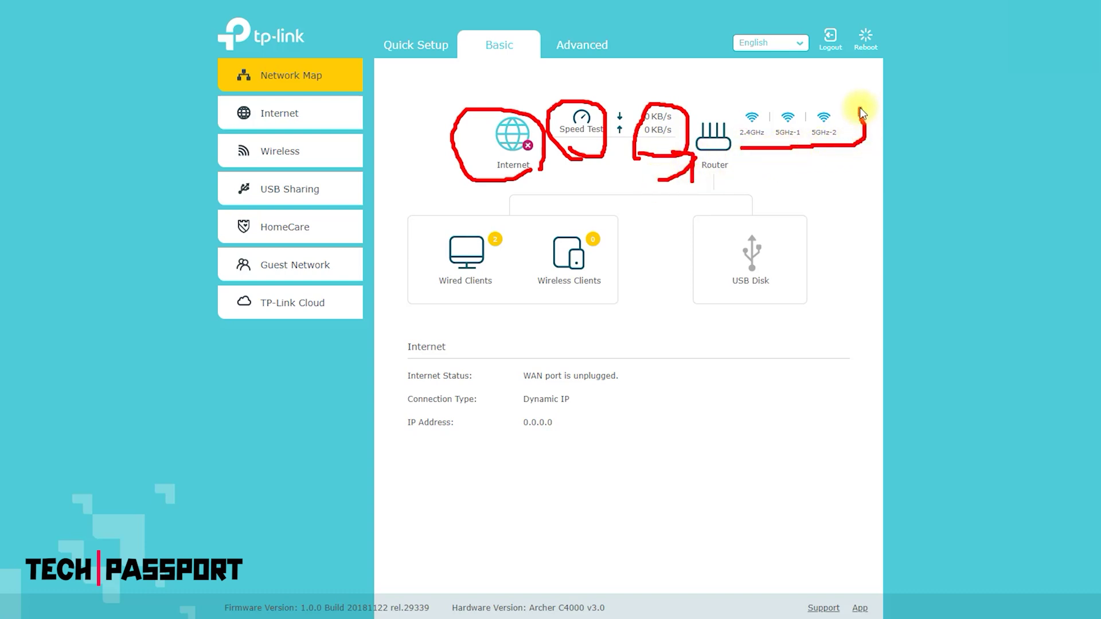
drag(861, 114, 814, 96)
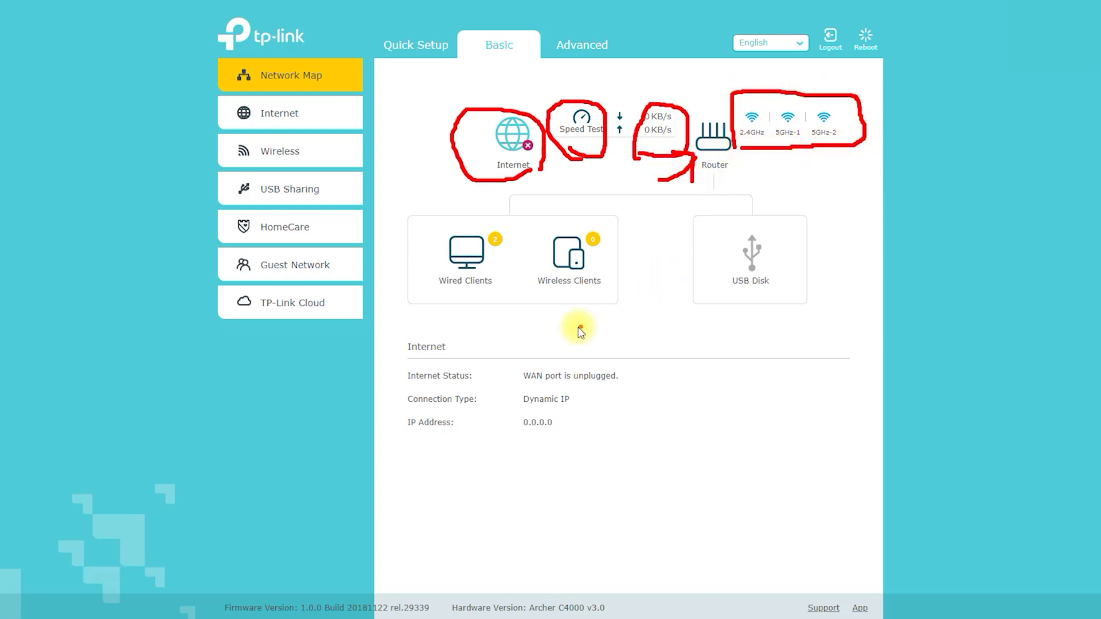
mouse_move(629, 226)
mouse_down()
mouse_move(523, 295)
mouse_move(569, 312)
mouse_up()
mouse_move(509, 212)
mouse_down()
mouse_move(418, 307)
mouse_move(510, 322)
mouse_up()
mouse_move(695, 324)
mouse_down()
mouse_move(731, 329)
mouse_move(860, 275)
mouse_move(683, 270)
mouse_move(805, 338)
mouse_up()
key(Escape)
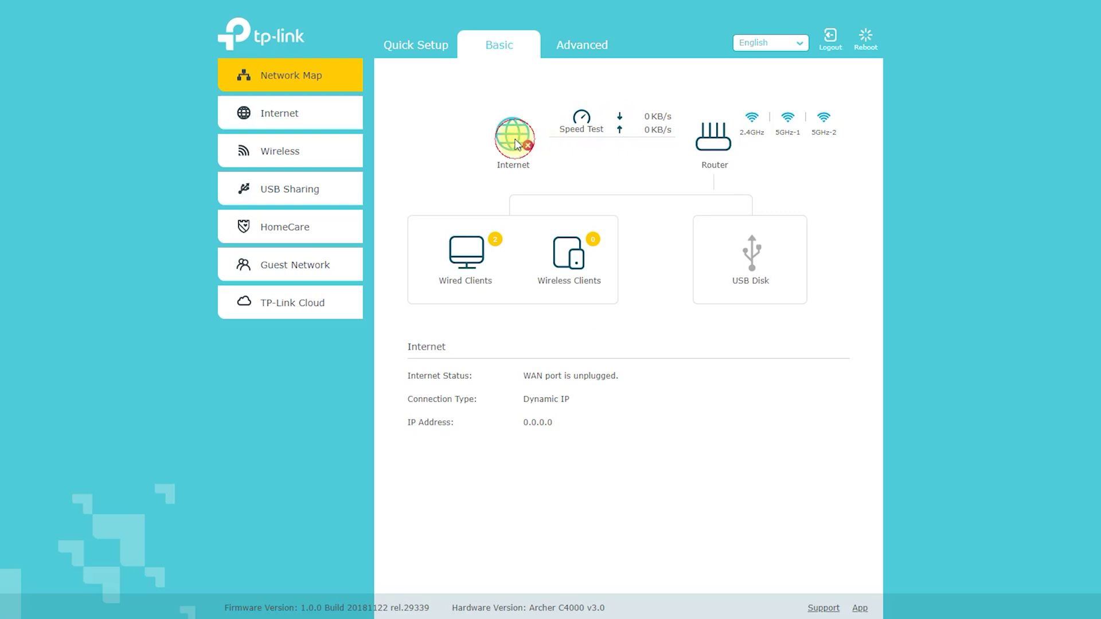
View the router's speed test section on the network map, including the download and upload gauges
click(583, 128)
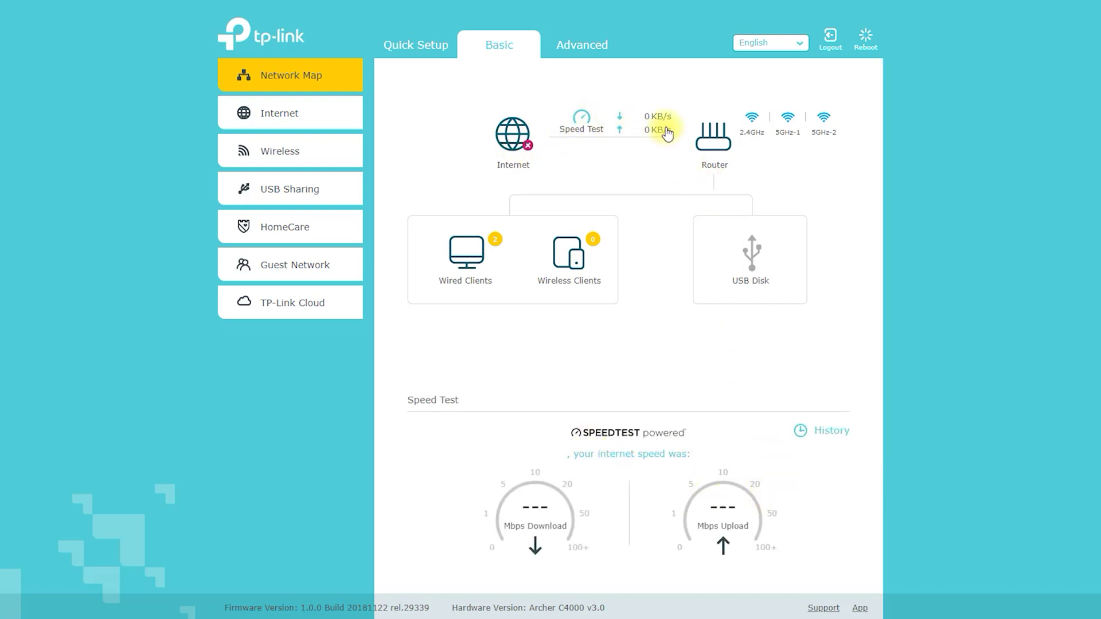
scroll(663, 291, down, 2)
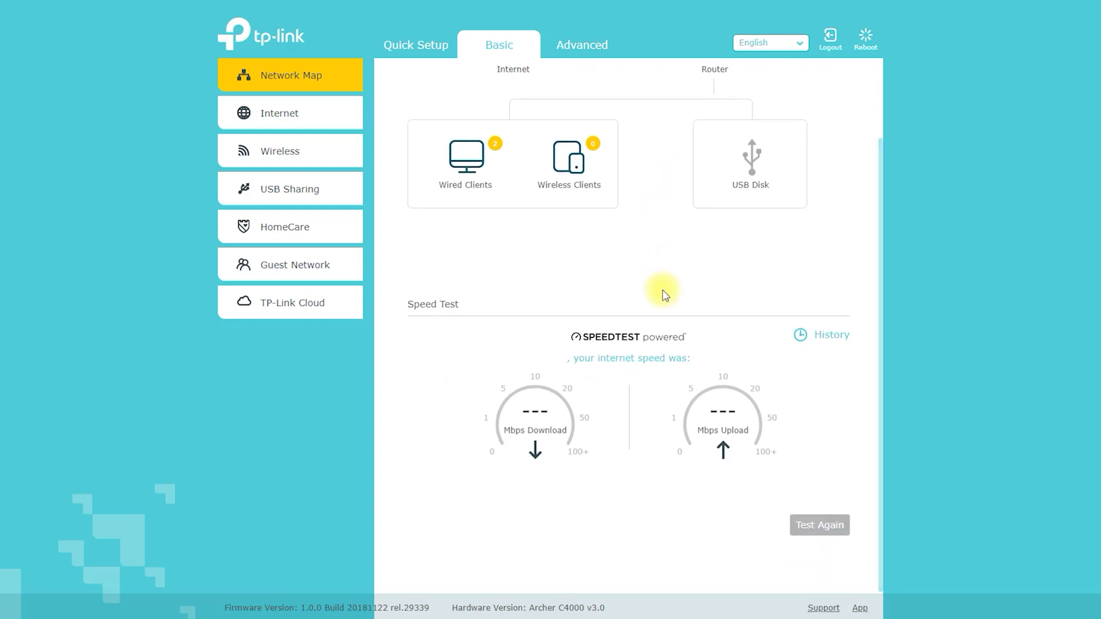
scroll(663, 291, up, 2)
Examine the router's details on the network map, covering the wireless bands, guest networks and Ethernet port status
click(713, 136)
scroll(692, 315, down, 3)
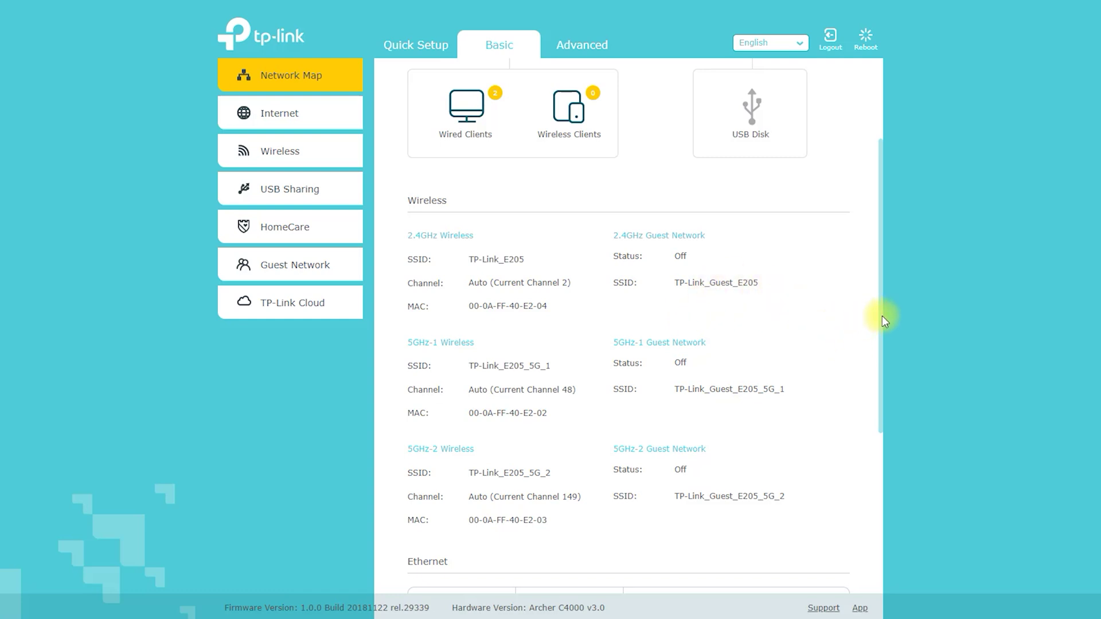
scroll(875, 390, down, 1)
scroll(832, 152, up, 3)
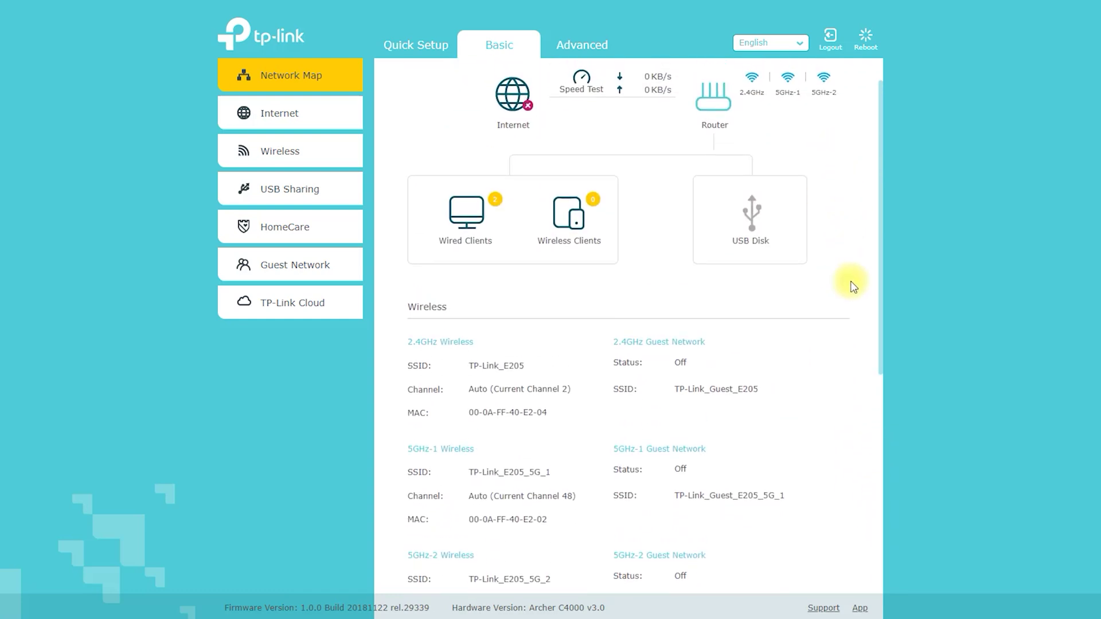
scroll(848, 287, down, 7)
scroll(850, 314, down, 1)
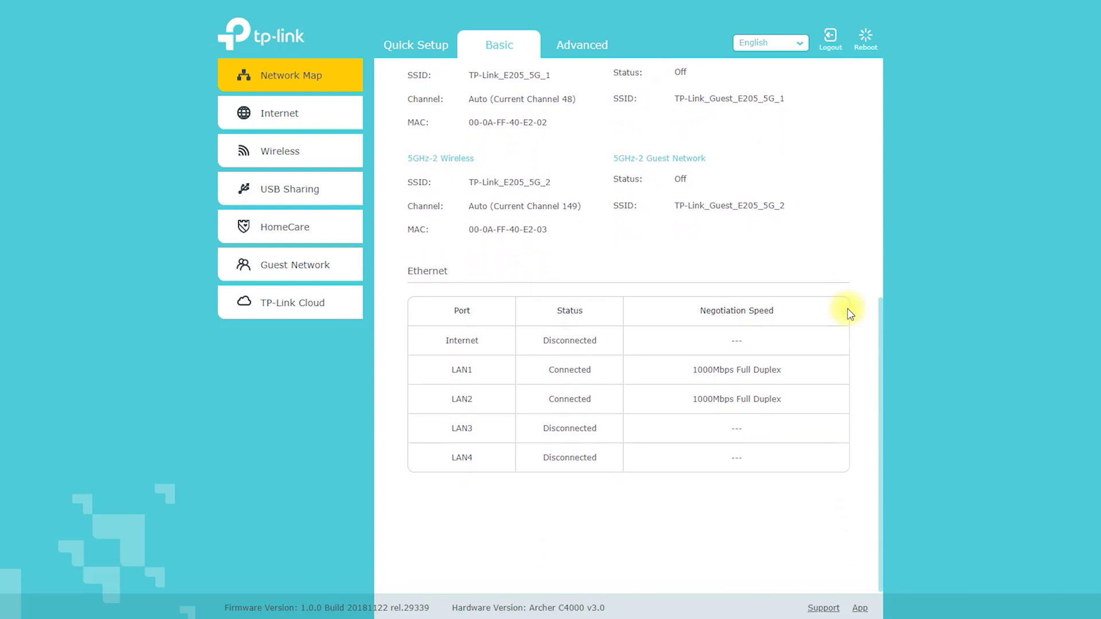
scroll(850, 313, up, 8)
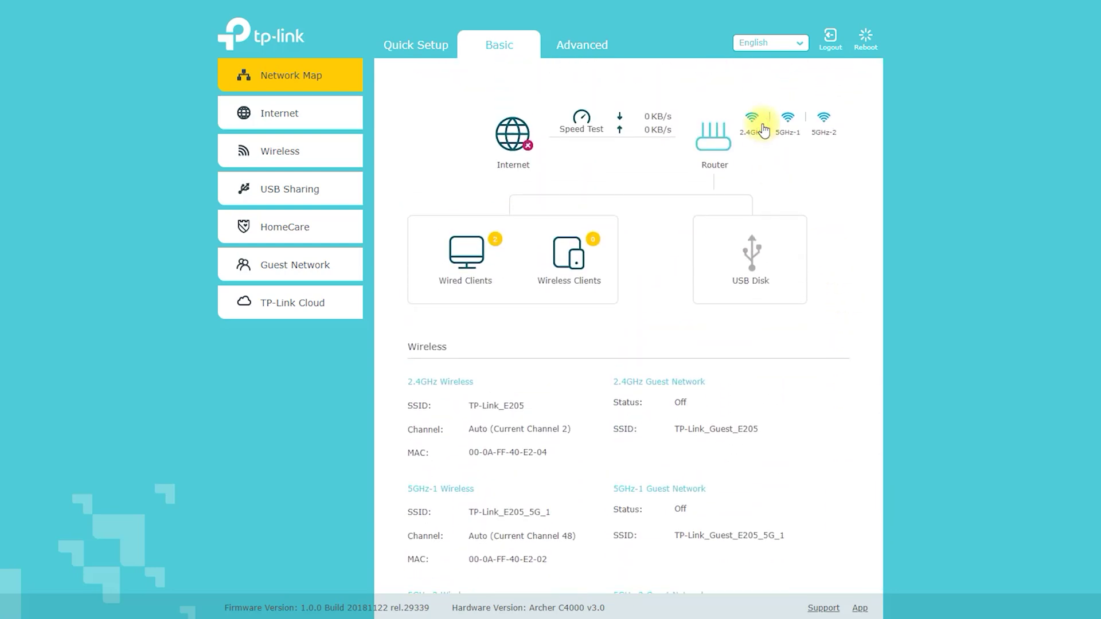
scroll(794, 211, down, 3)
scroll(794, 211, up, 3)
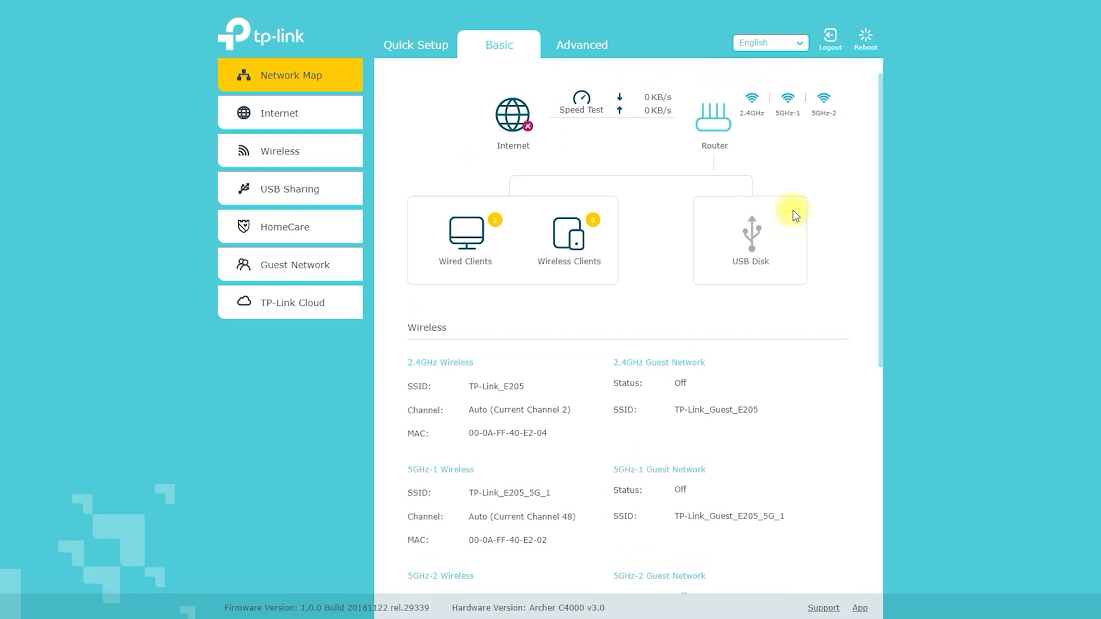
View the wired and wireless client lists on the network map and check the USB disk entry
click(469, 260)
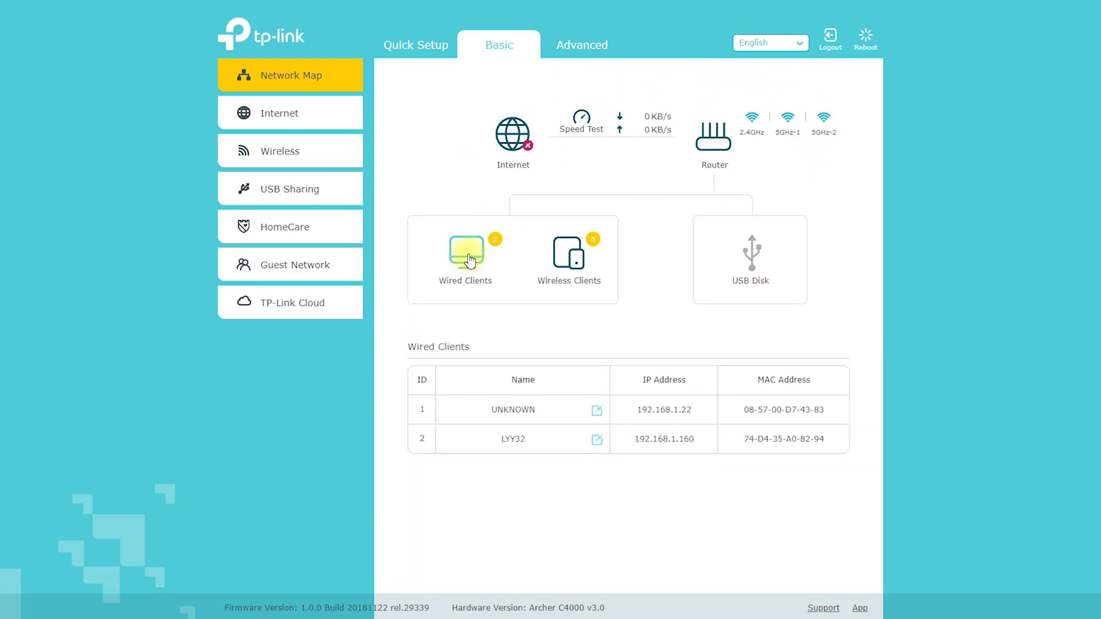
click(568, 264)
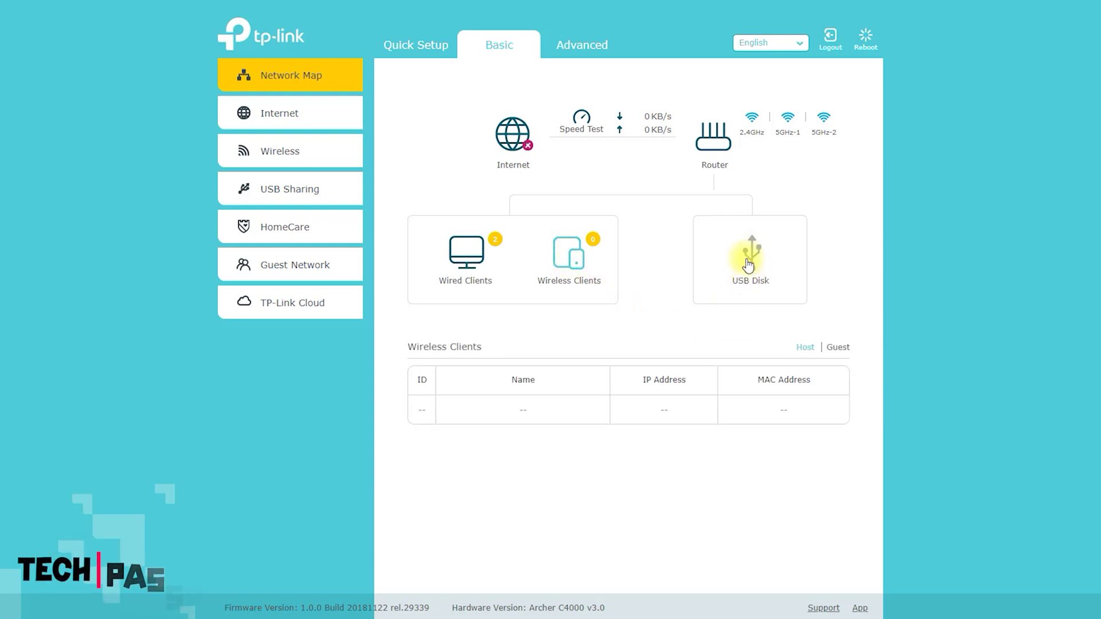
click(750, 260)
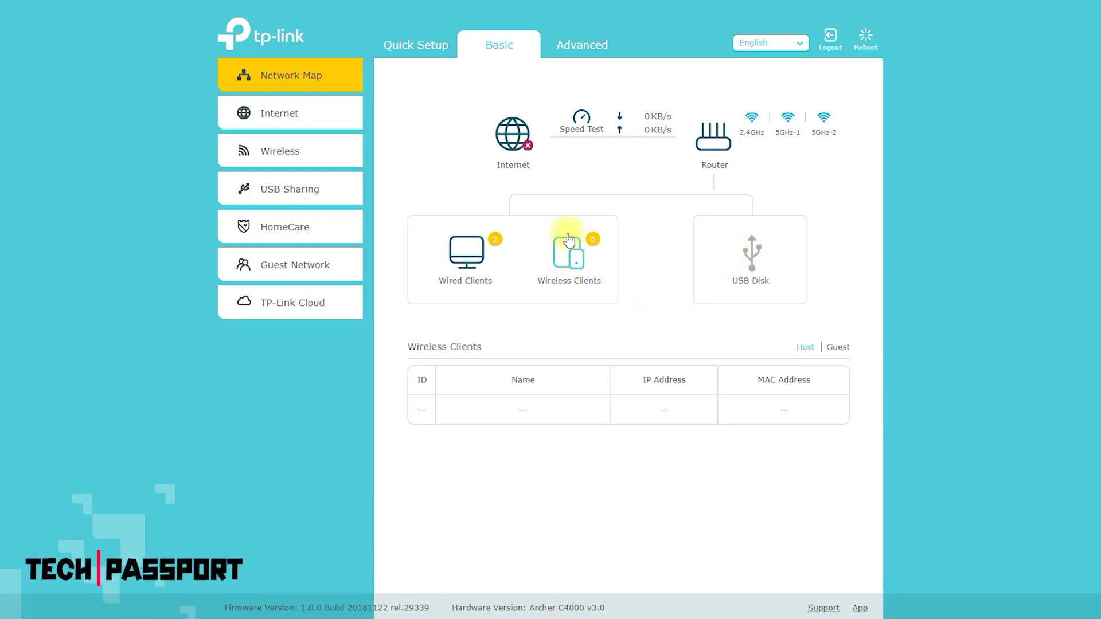
Open the Internet settings and view the connection type forms for Dynamic IP, Static IP and BigPond Cable
click(287, 112)
click(636, 148)
click(630, 174)
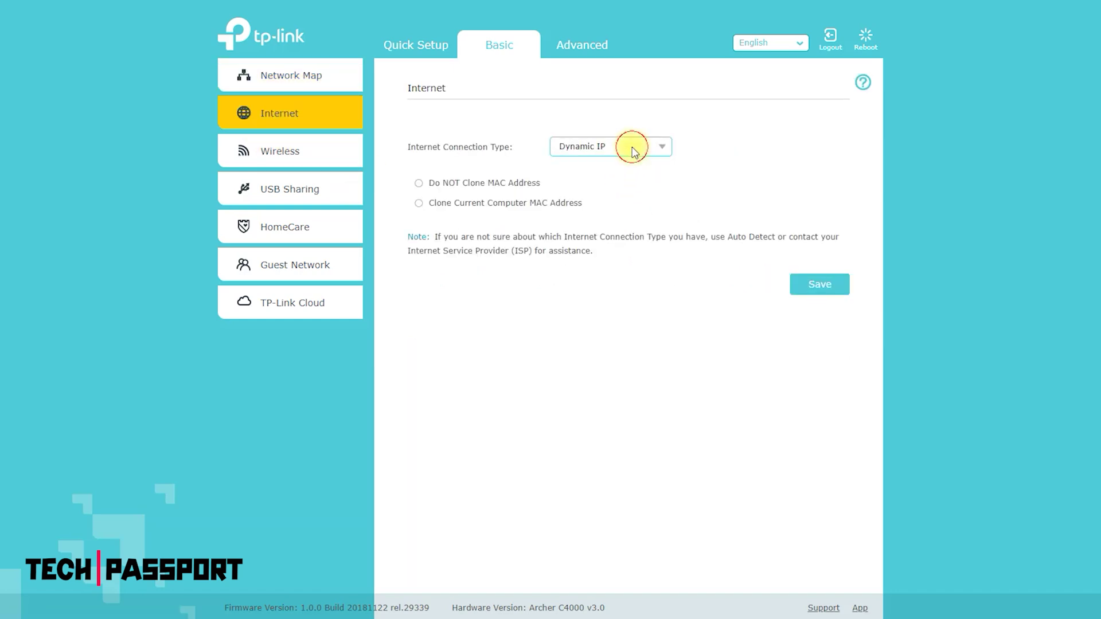
click(631, 148)
click(623, 190)
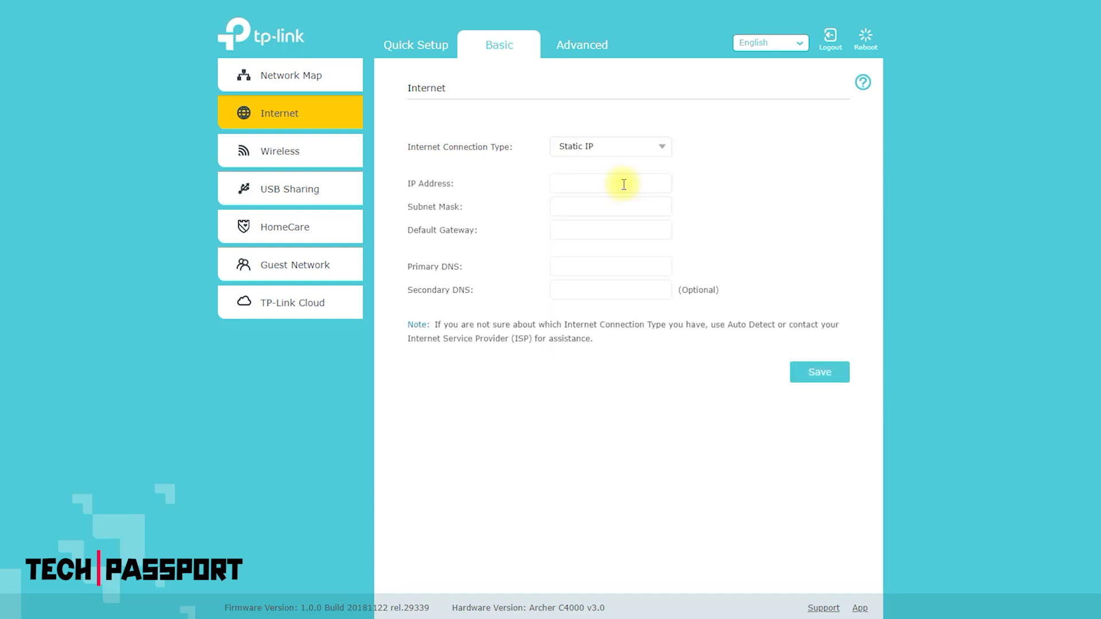
click(641, 149)
click(633, 210)
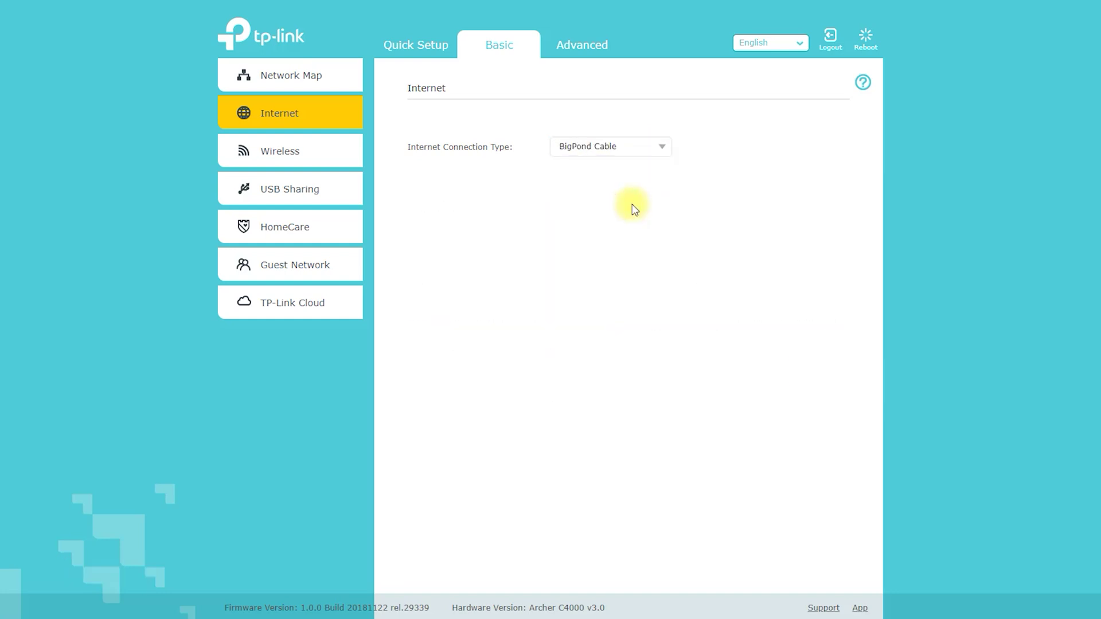
View the Internet connection type forms for PPPoE, L2TP and PPTP
click(645, 150)
click(631, 232)
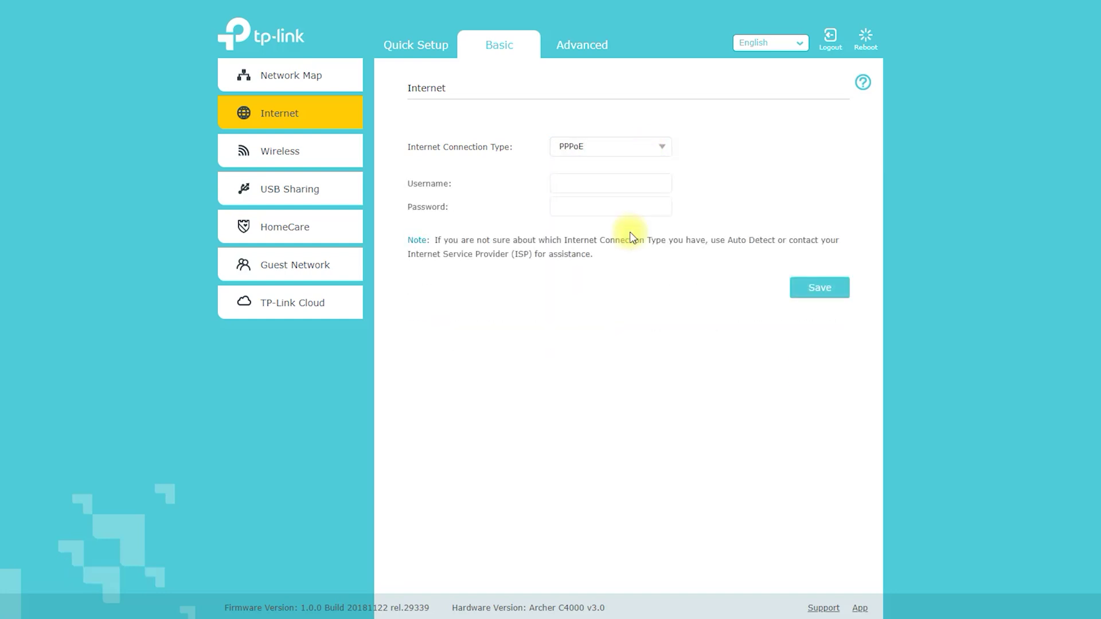
click(646, 150)
click(631, 251)
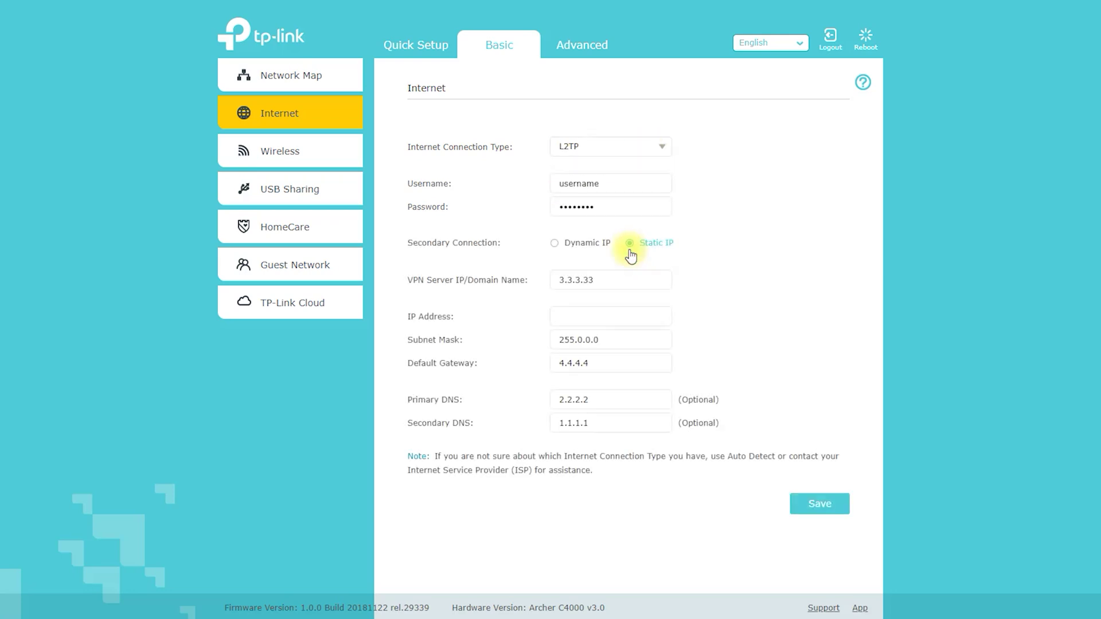
click(621, 276)
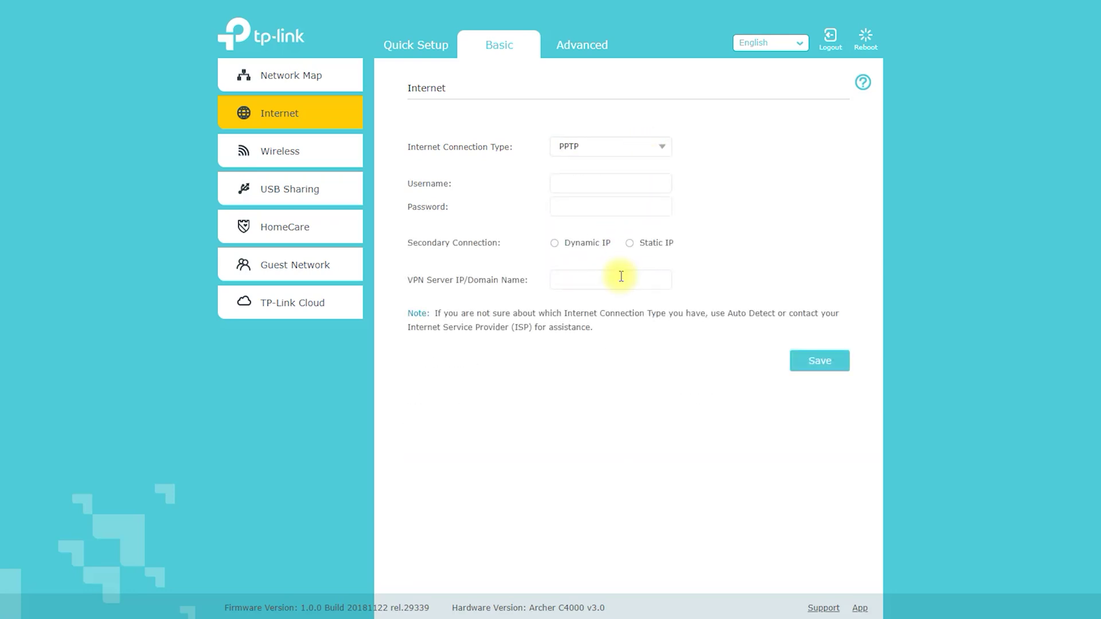
In the wireless settings, rename the 5GHz-1 network to "change IF you wants" and hide its SSID
click(278, 161)
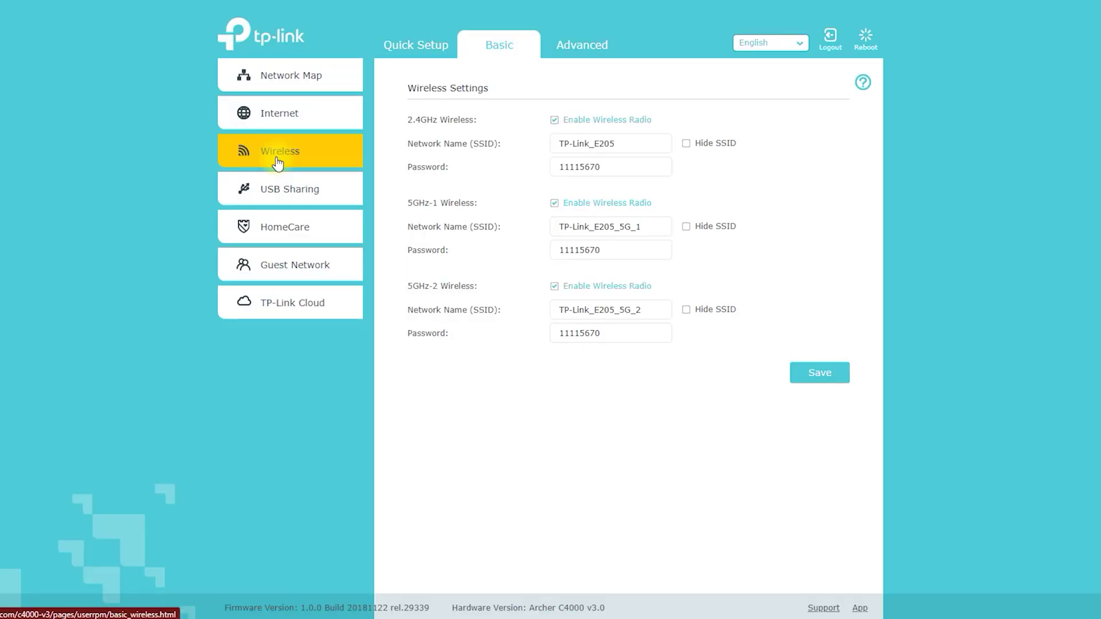
drag(620, 143, 524, 147)
drag(620, 166, 448, 167)
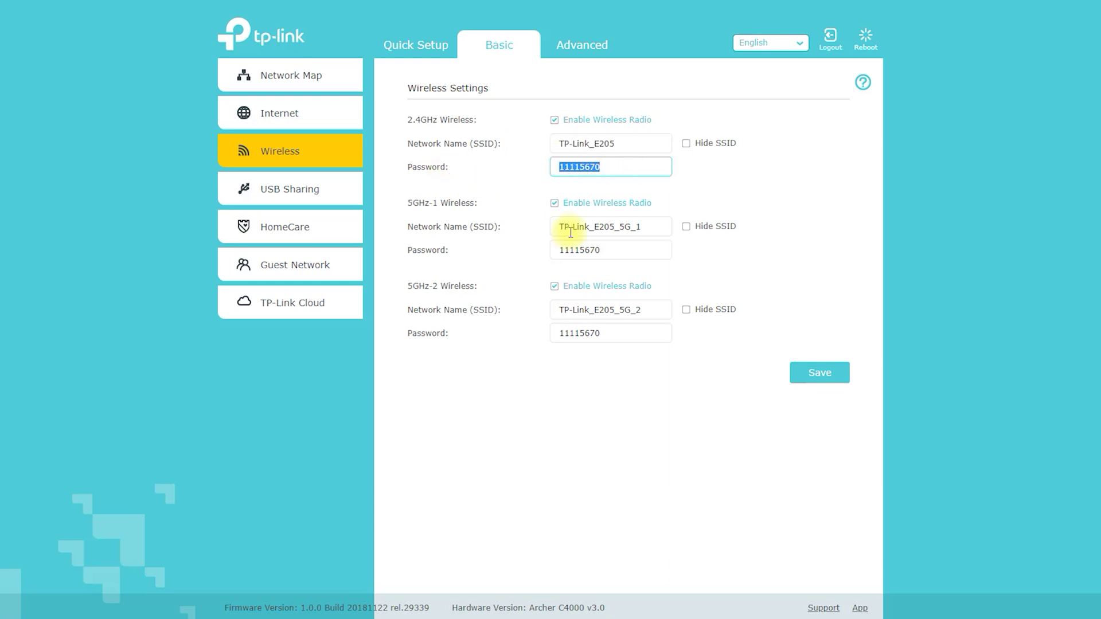
drag(647, 234, 452, 228)
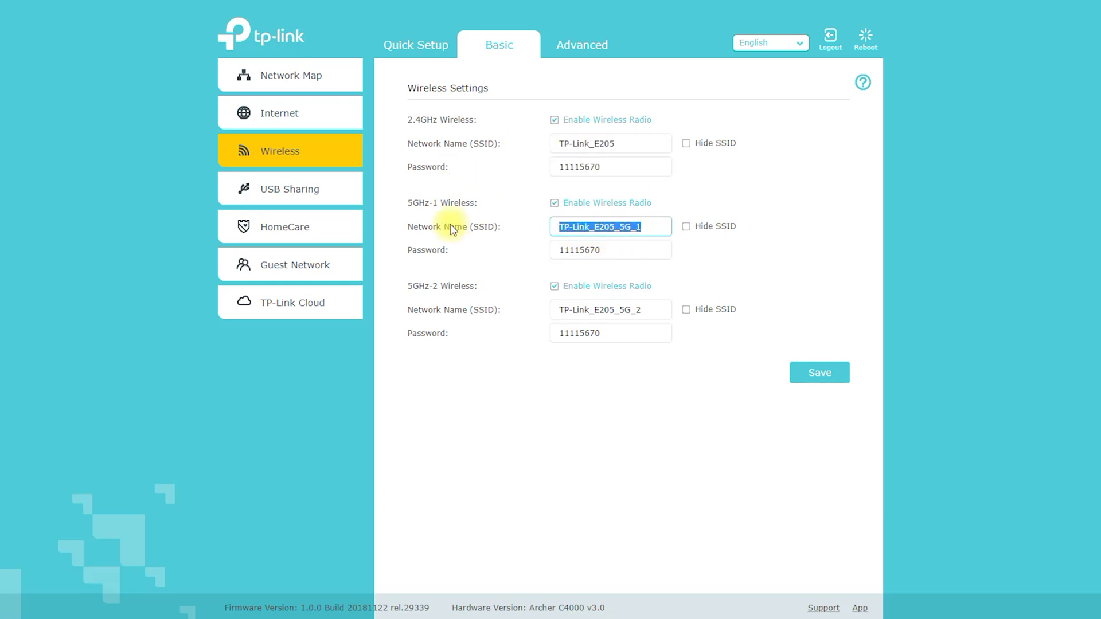
text(change IF )
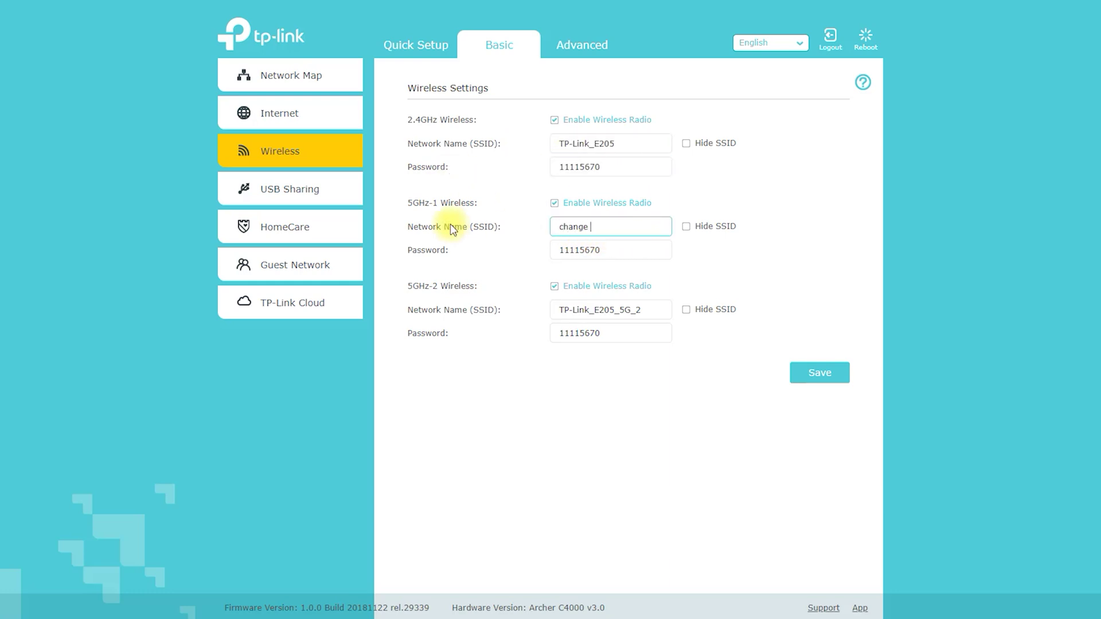
text(you wants)
click(693, 248)
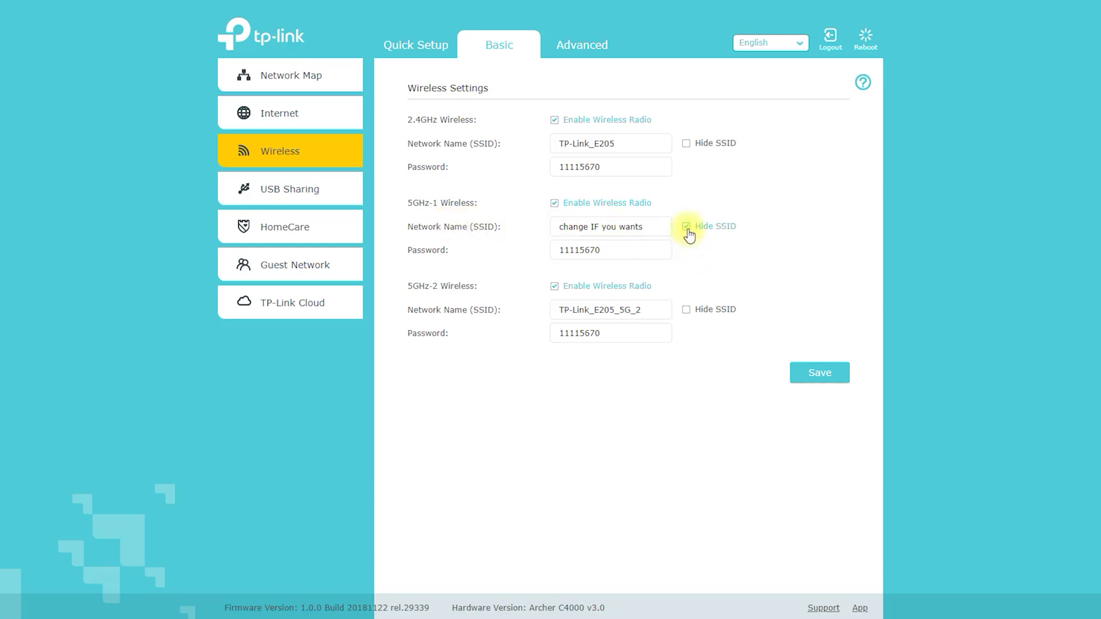
Open the USB storage device settings under USB Sharing and look over the access address and sharing contents sections
click(312, 193)
click(301, 231)
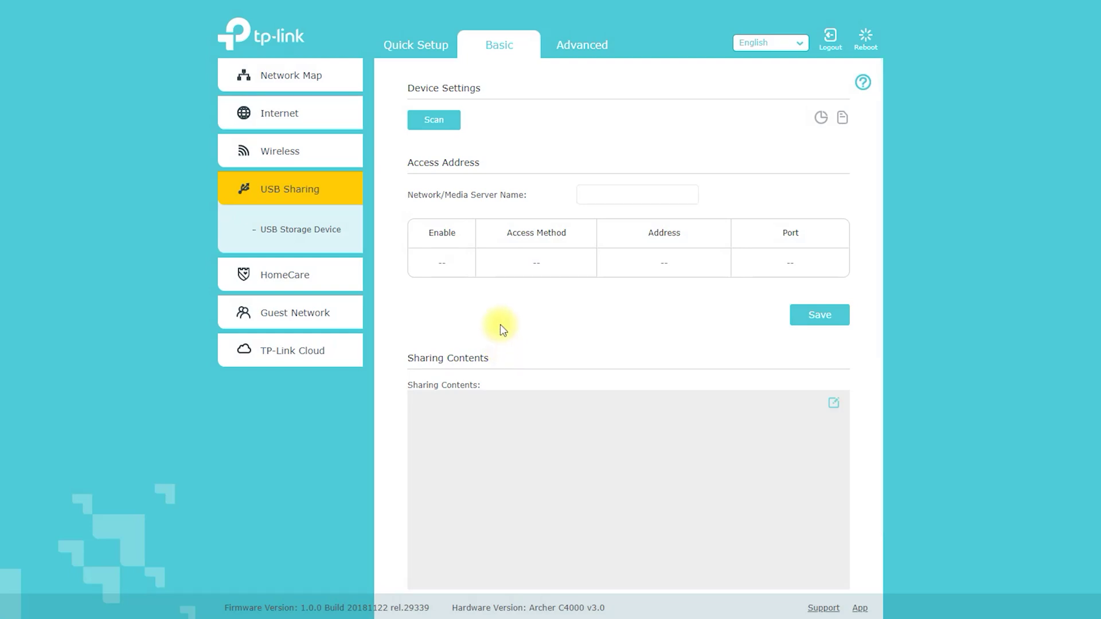
scroll(576, 317, down, 1)
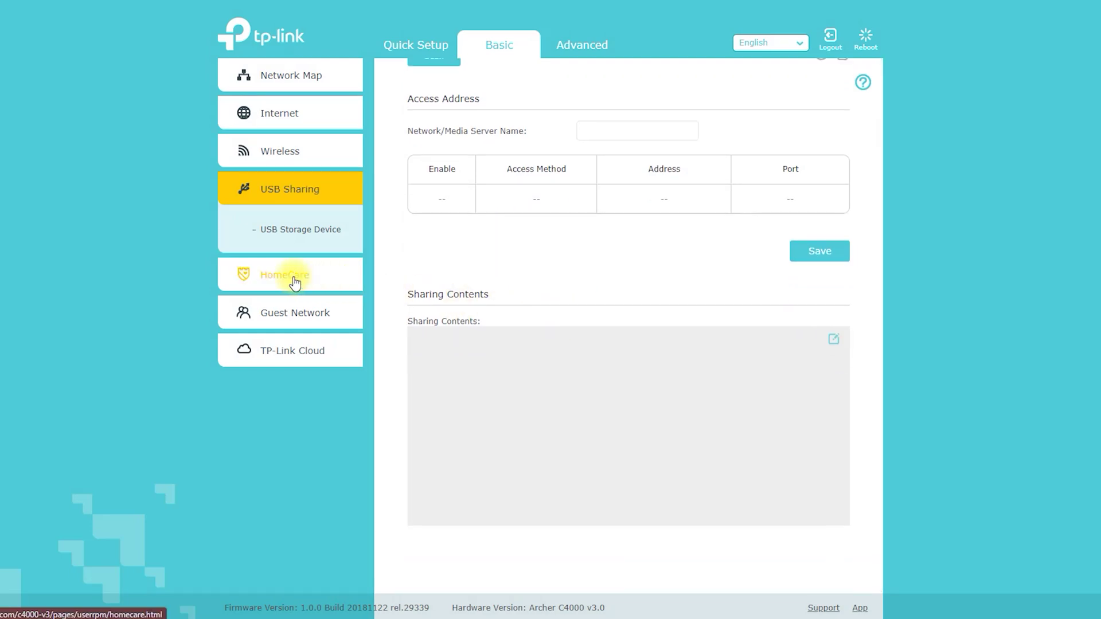
Edit the "test" profile in HomeCare's Parental Controls and add the UNKNOWN device to it
click(295, 281)
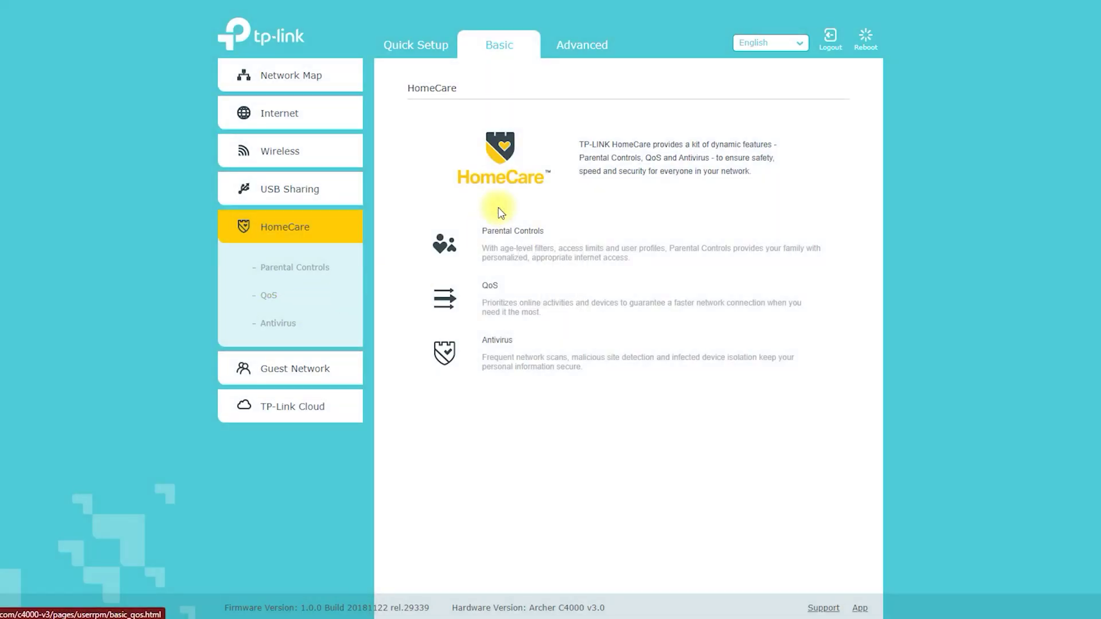
click(279, 269)
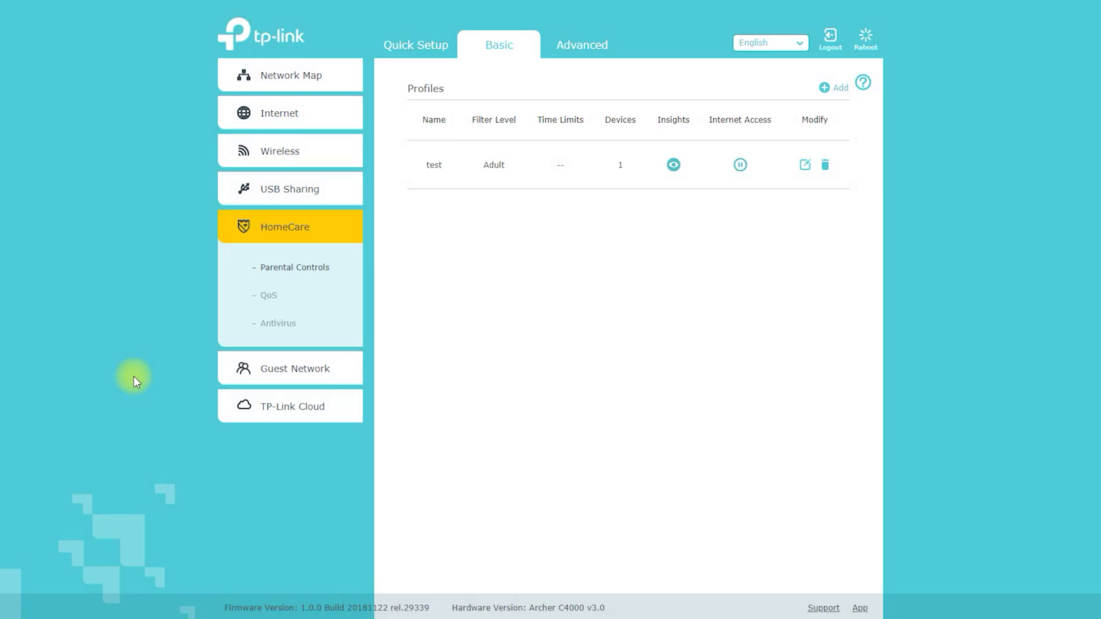
click(804, 165)
click(518, 339)
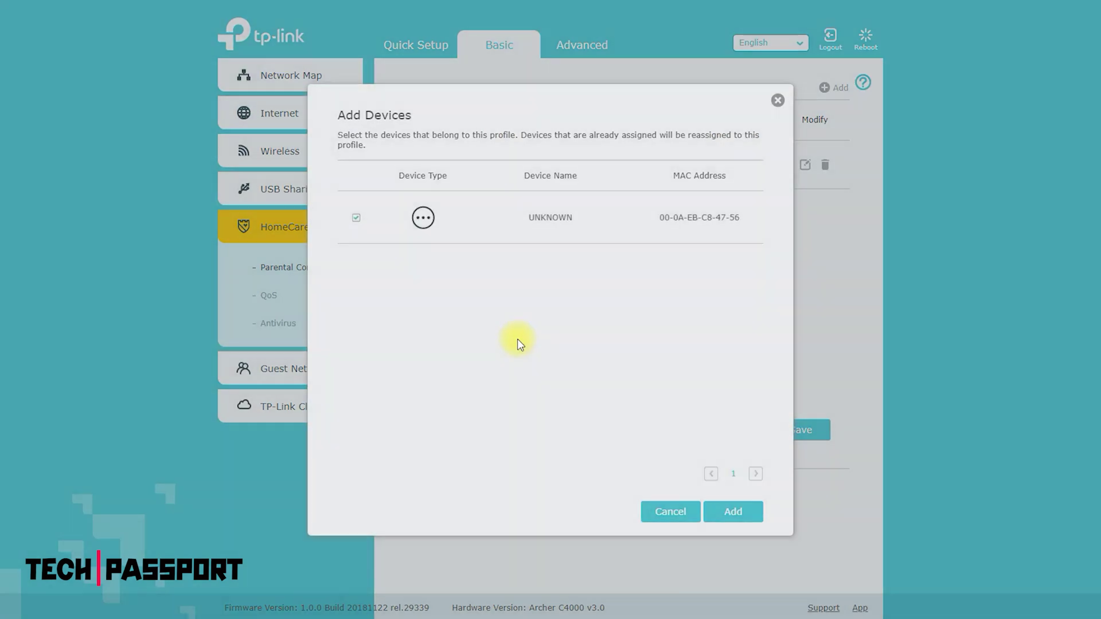
click(356, 220)
click(414, 224)
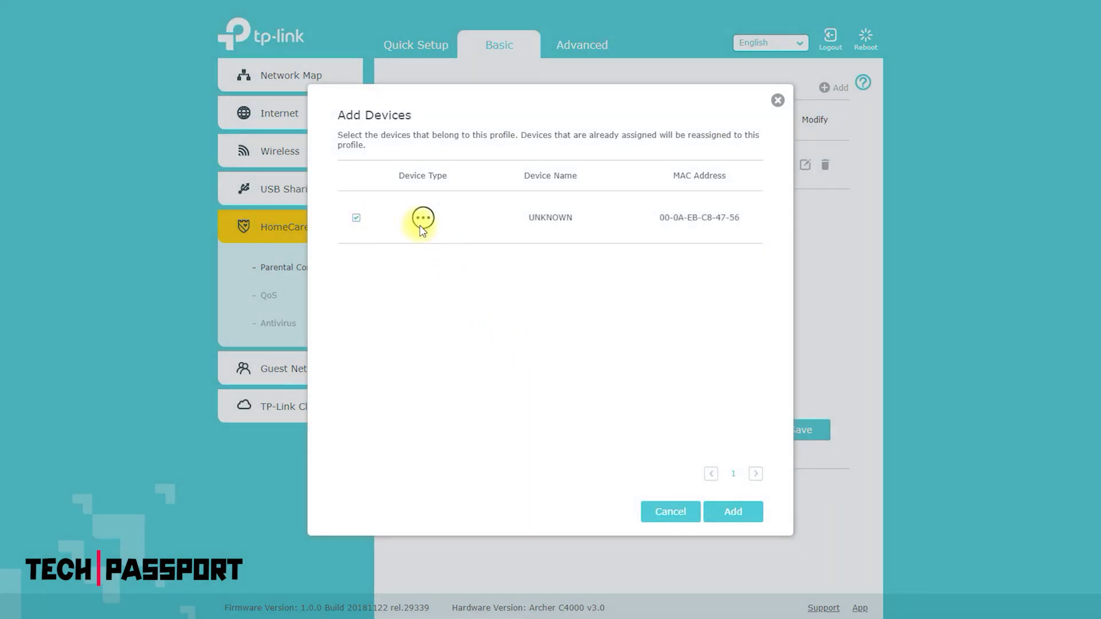
click(721, 512)
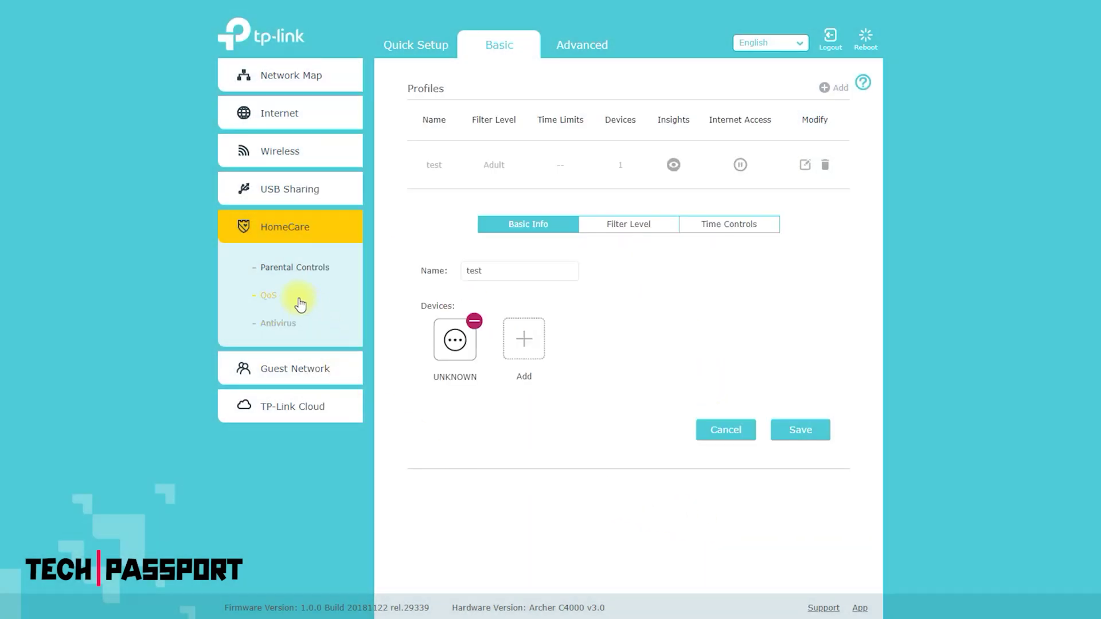
View HomeCare's QoS device priority list and its antivirus protection settings
click(261, 295)
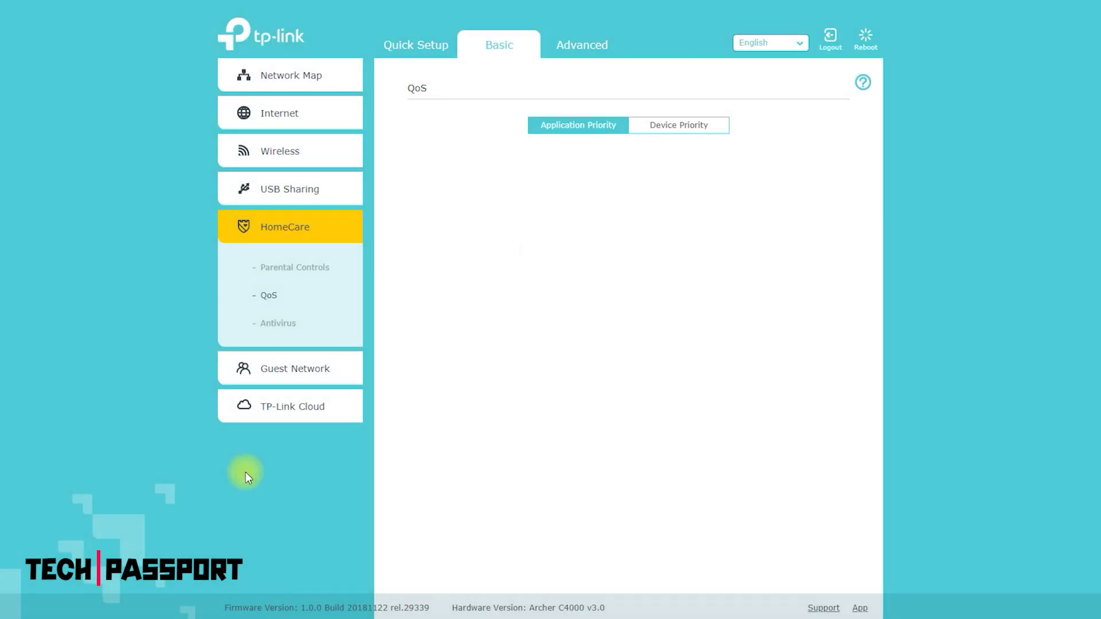
click(700, 128)
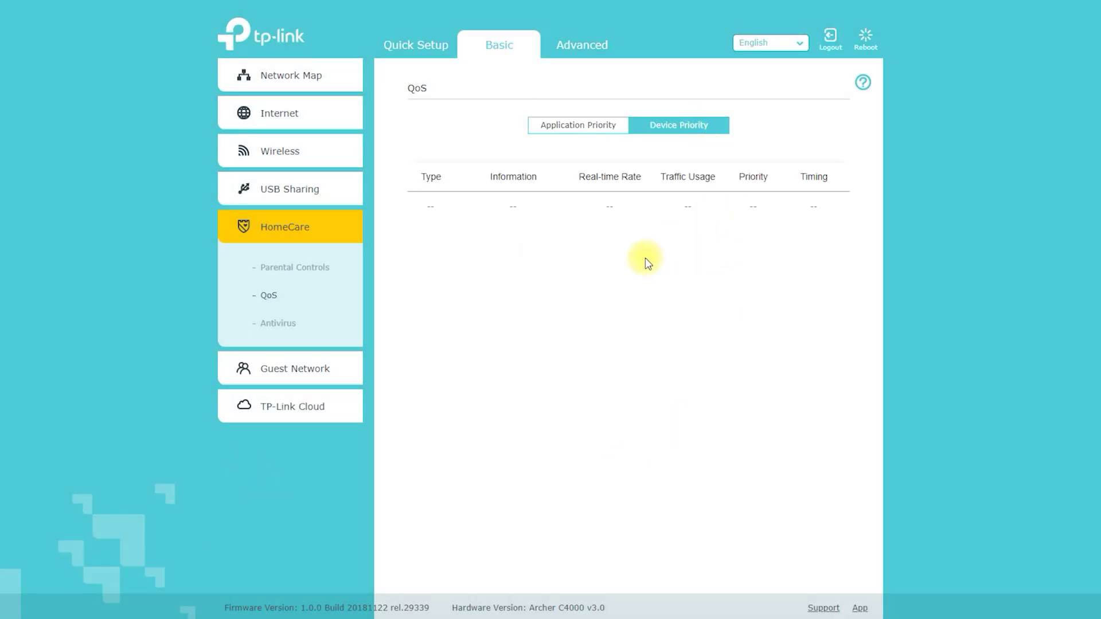
click(287, 324)
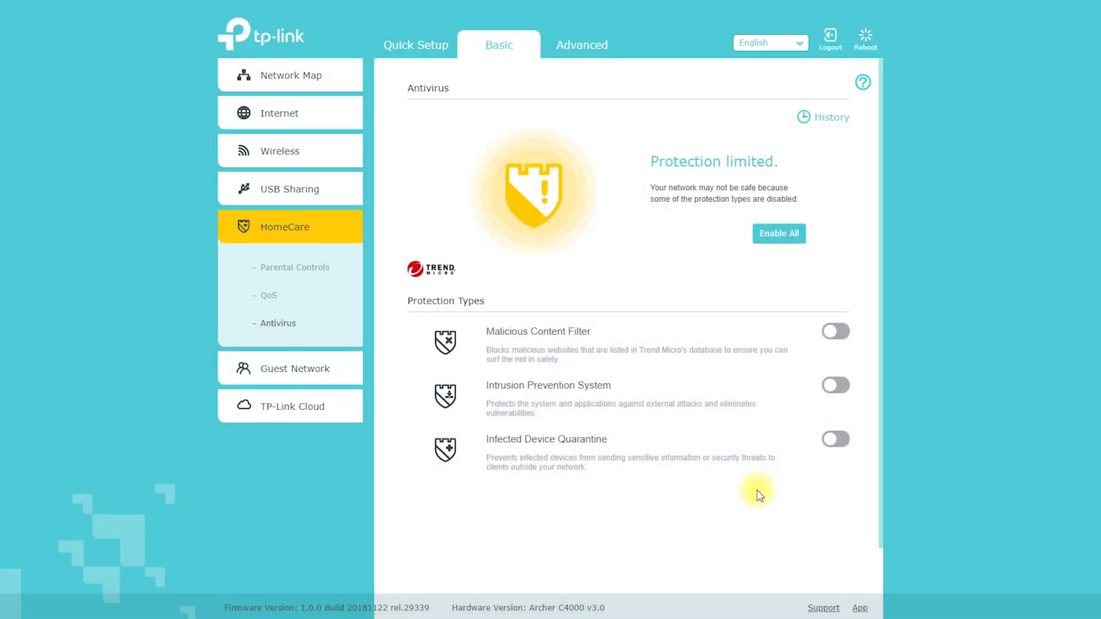
Open the Guest Network settings
click(289, 369)
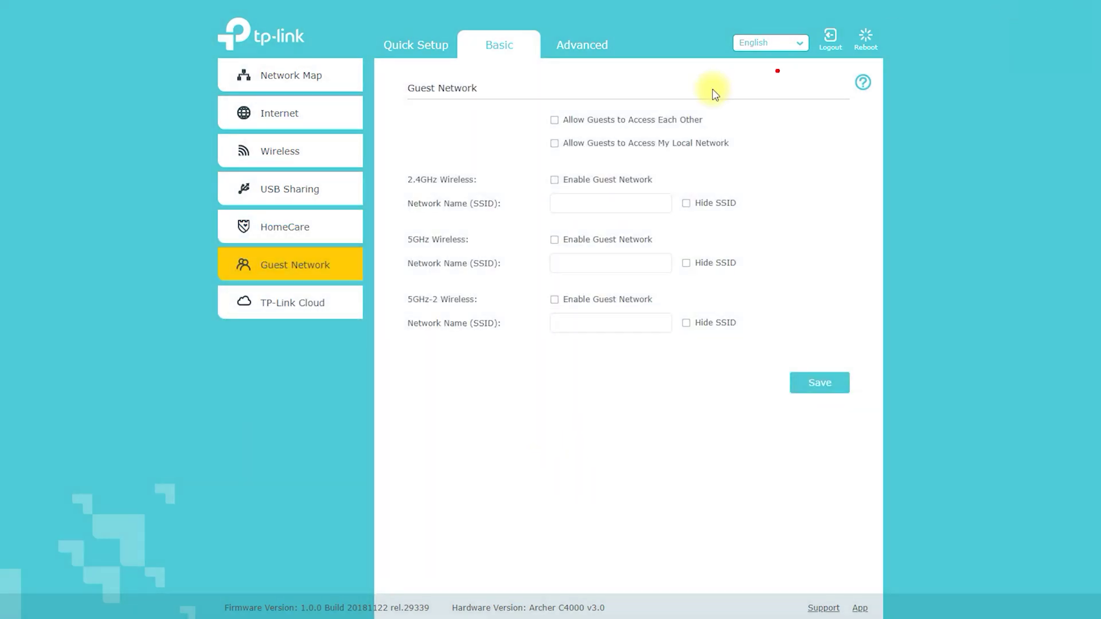
Examine the guest access options, the guest network settings of the three wireless bands, and the password field
mouse_move(496, 116)
mouse_down()
mouse_move(396, 72)
mouse_move(544, 129)
mouse_move(520, 142)
mouse_up()
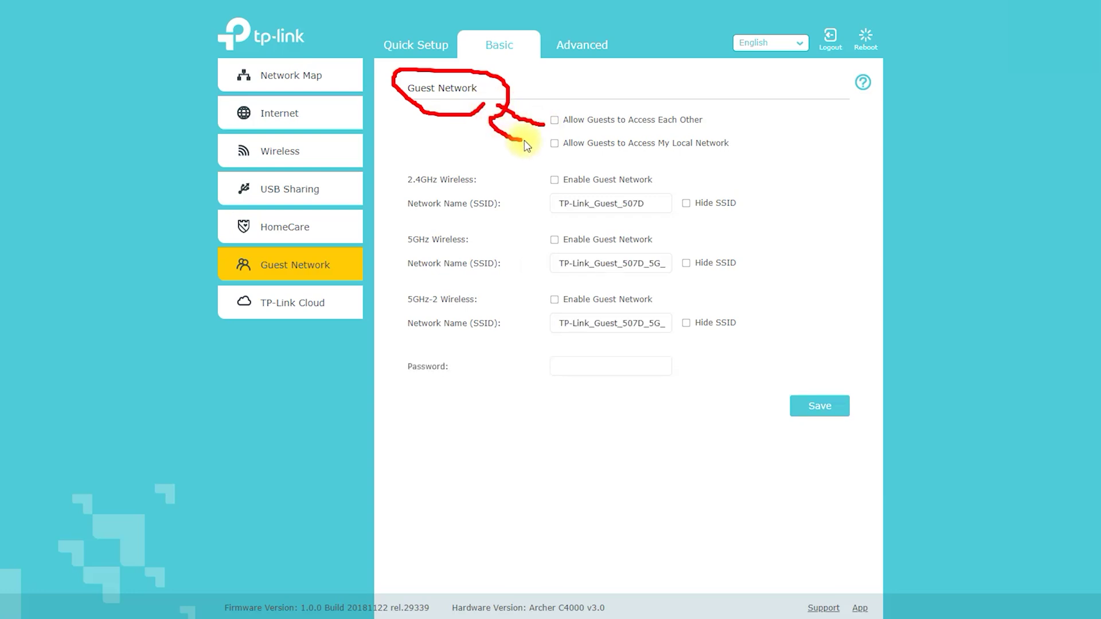
mouse_move(491, 194)
mouse_down()
mouse_move(398, 178)
mouse_move(446, 194)
mouse_up()
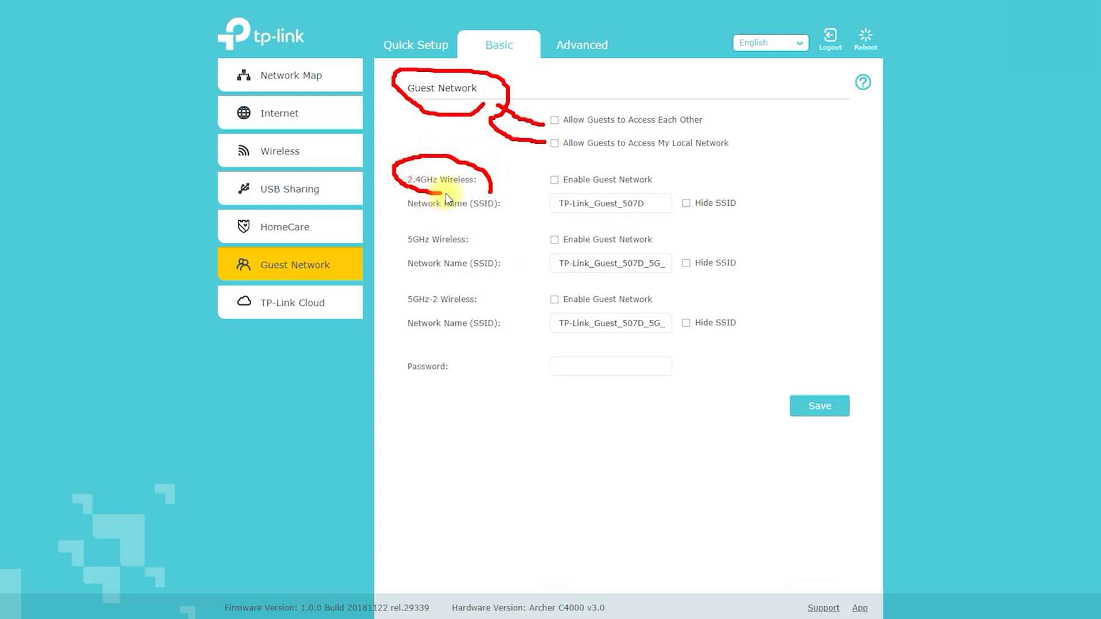
drag(449, 256, 487, 258)
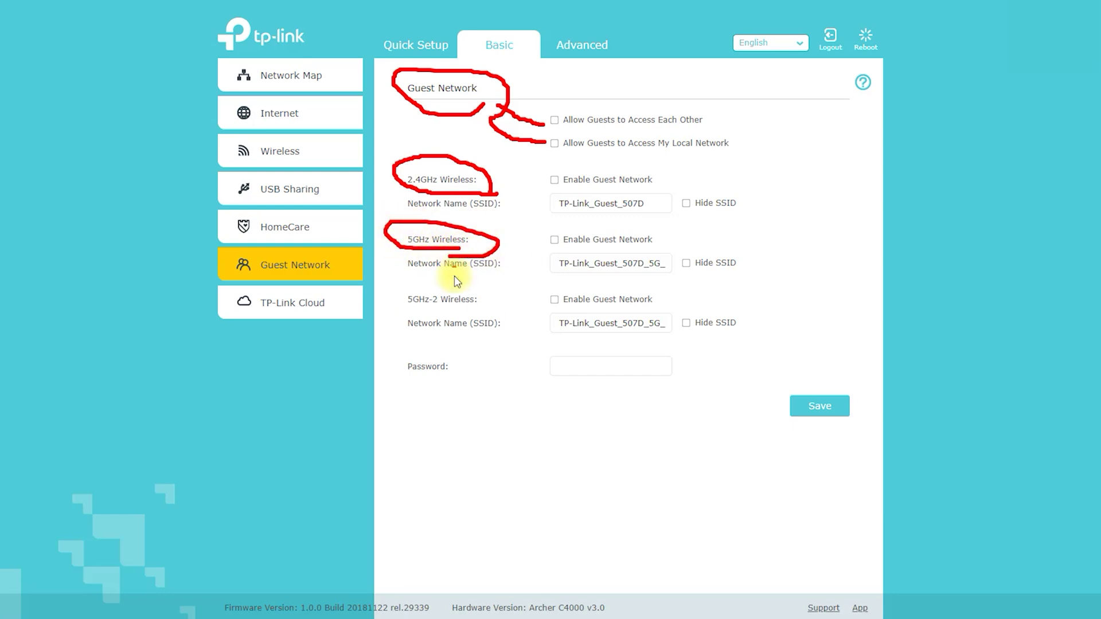
drag(446, 313, 423, 278)
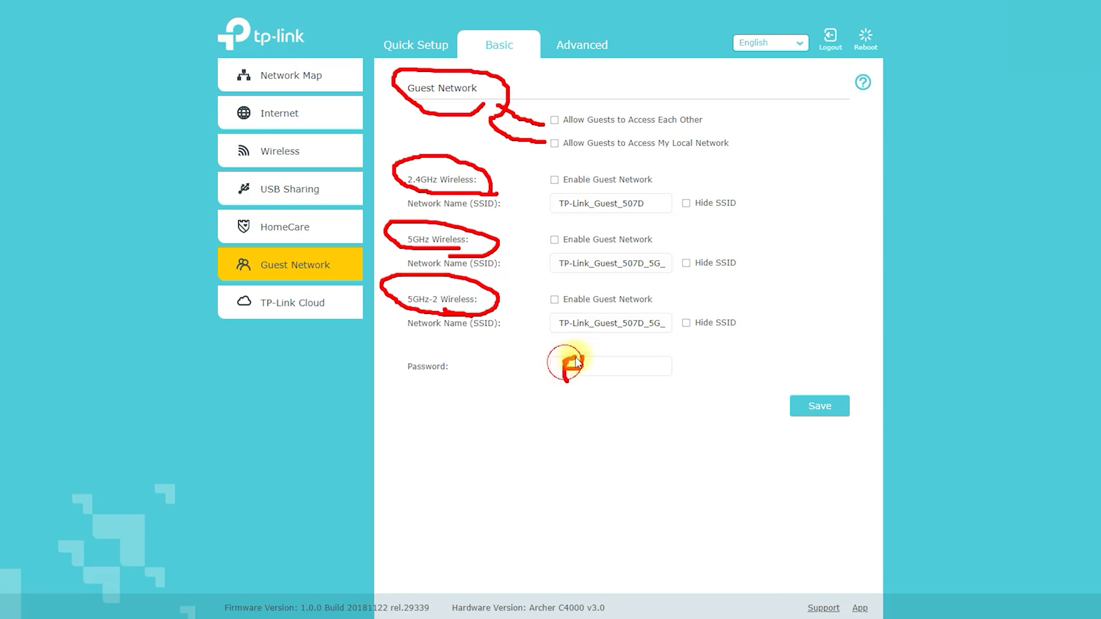
mouse_move(591, 366)
mouse_down()
mouse_move(608, 380)
mouse_move(600, 374)
mouse_move(624, 366)
mouse_move(645, 392)
mouse_up()
click(713, 440)
key(Escape)
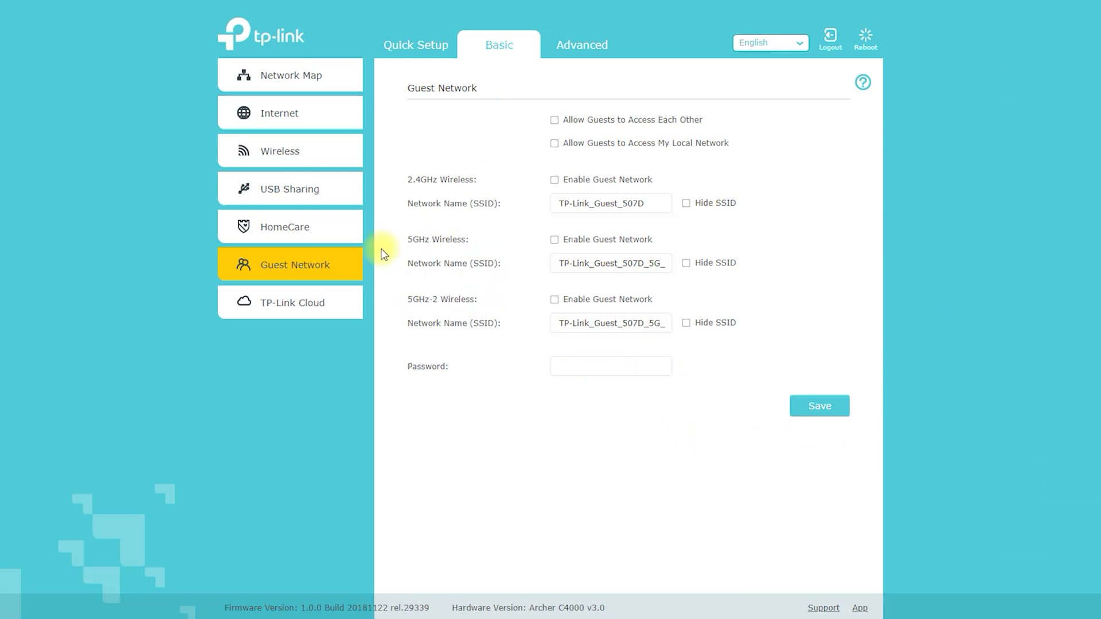
View the TP-Link Cloud page and the advanced Status overview
click(309, 300)
click(593, 57)
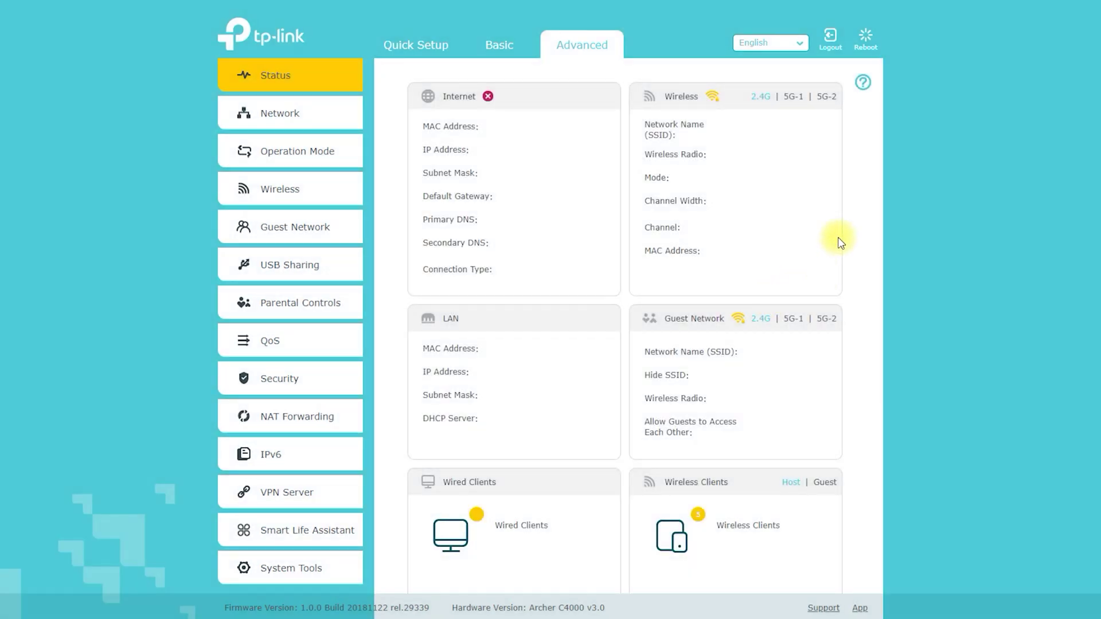
Open the advanced Internet settings under Network and view the Dynamic IP and Static IP connection options
click(274, 114)
click(274, 155)
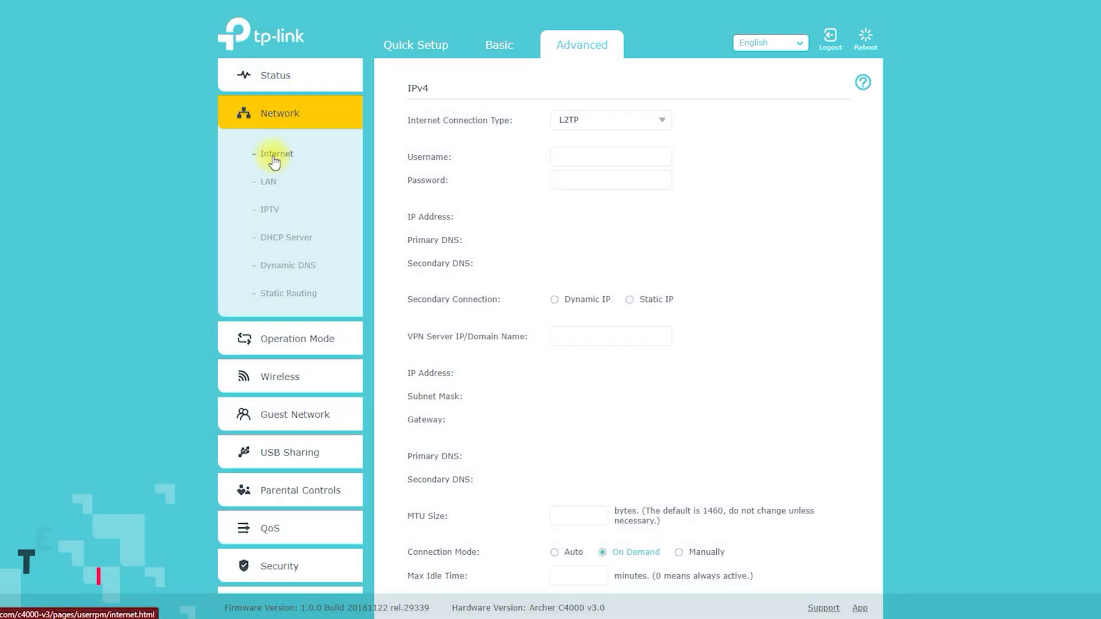
click(625, 127)
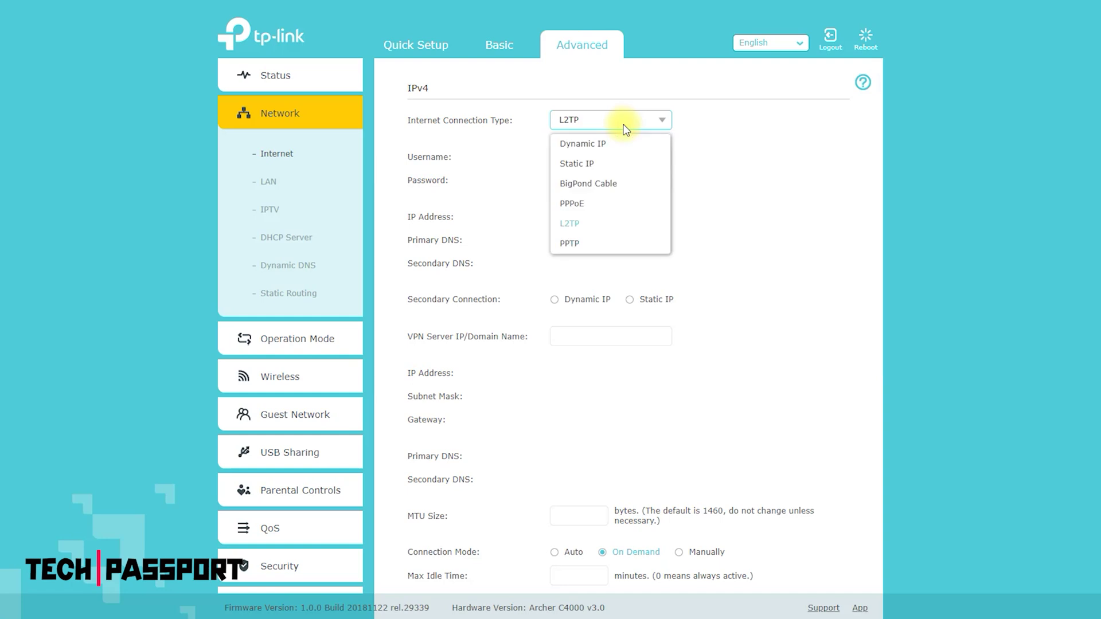
click(615, 144)
click(637, 123)
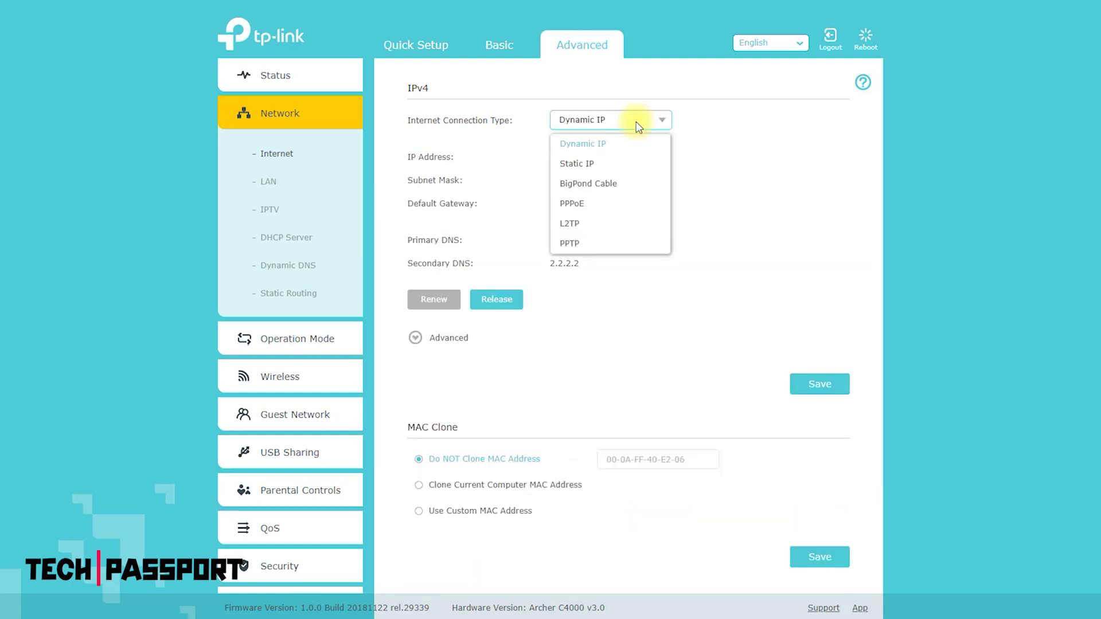
click(633, 164)
Switch the Internet connection type through BigPond Cable, PPPoE and L2TP, ending on PPTP
click(638, 128)
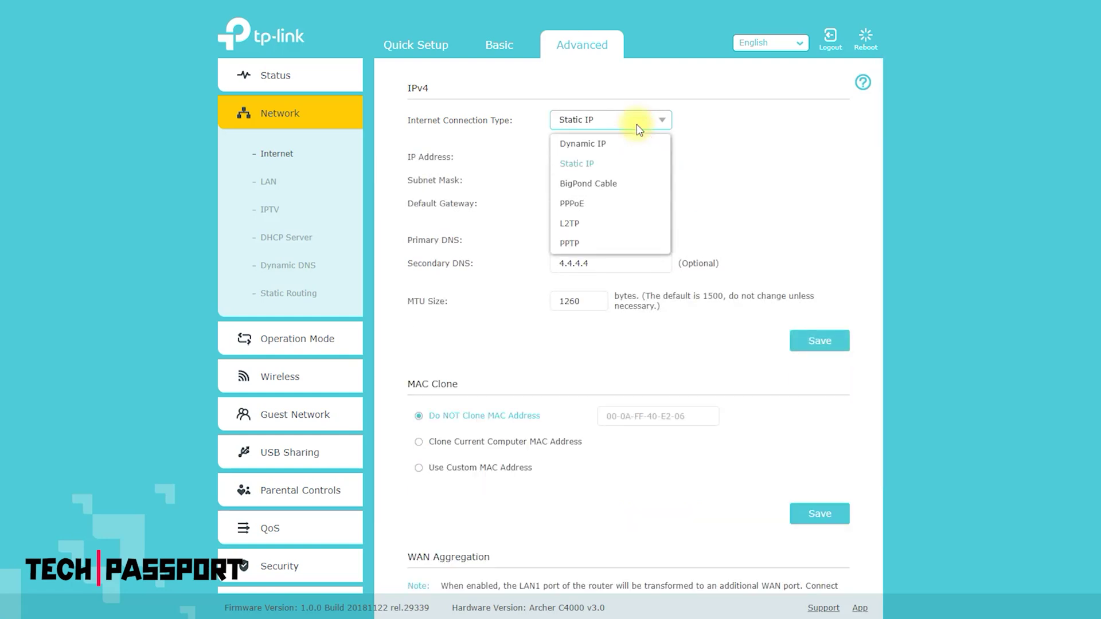
click(643, 185)
click(636, 122)
click(642, 202)
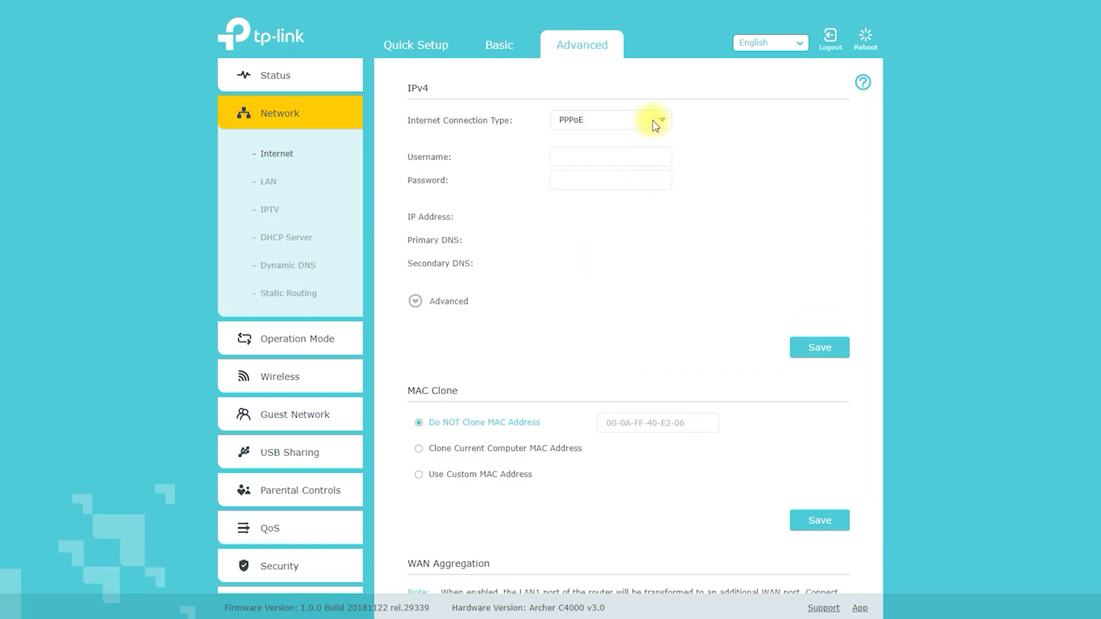
click(656, 126)
click(626, 220)
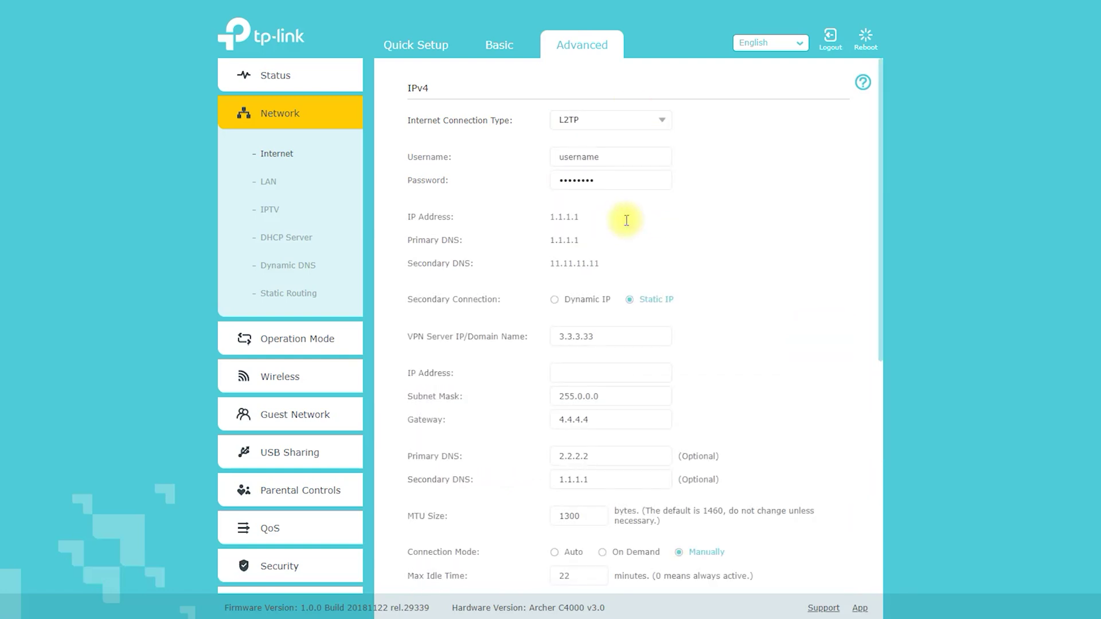
click(639, 117)
click(608, 245)
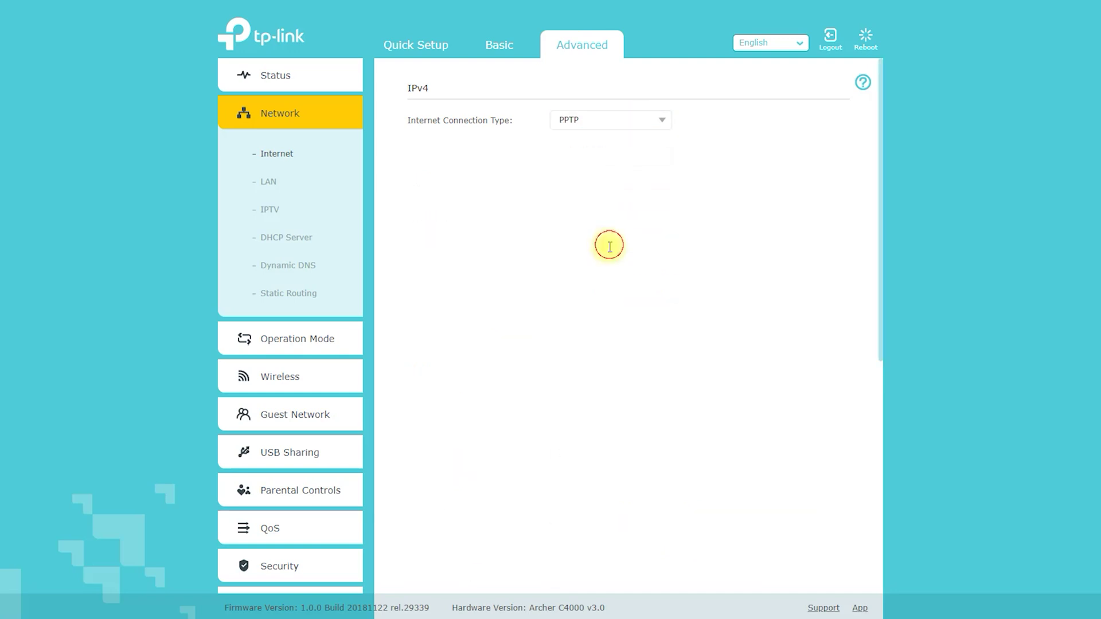
Look through Network's LAN, IPTV and DHCP Server settings, including the address reservation and DHCP client lists
click(270, 185)
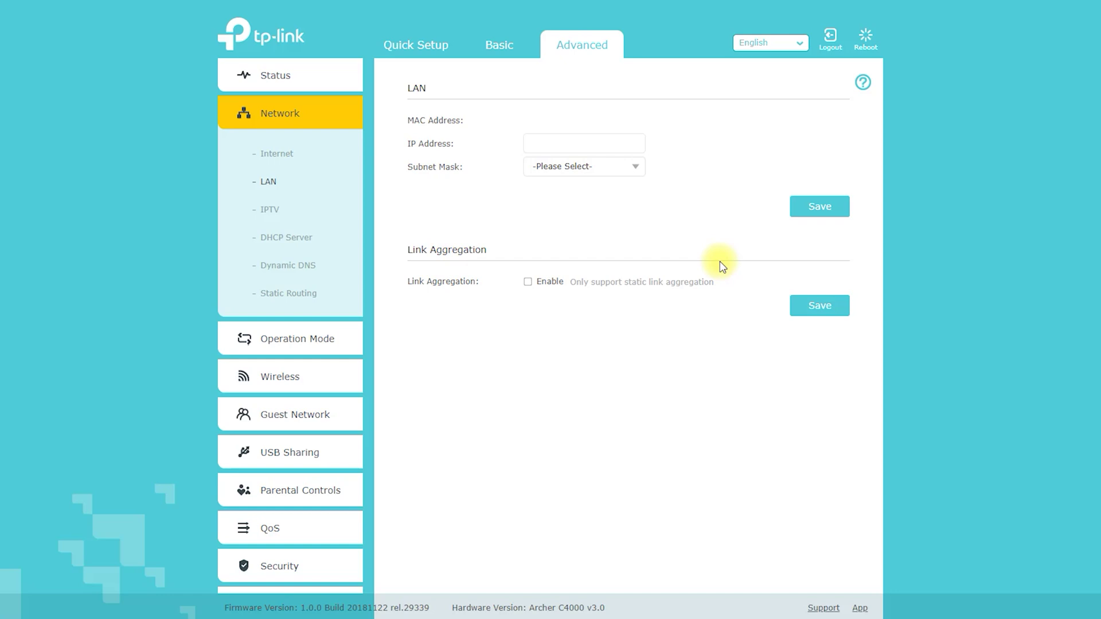
click(269, 212)
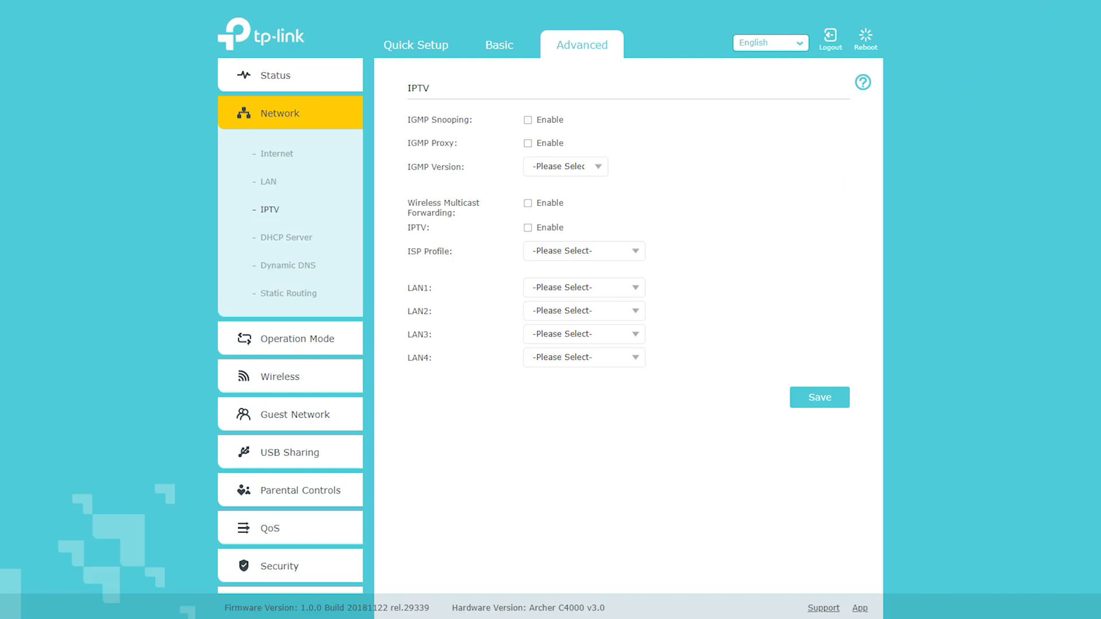
mouse_move(449, 86)
mouse_down()
mouse_move(394, 75)
mouse_move(450, 103)
mouse_up()
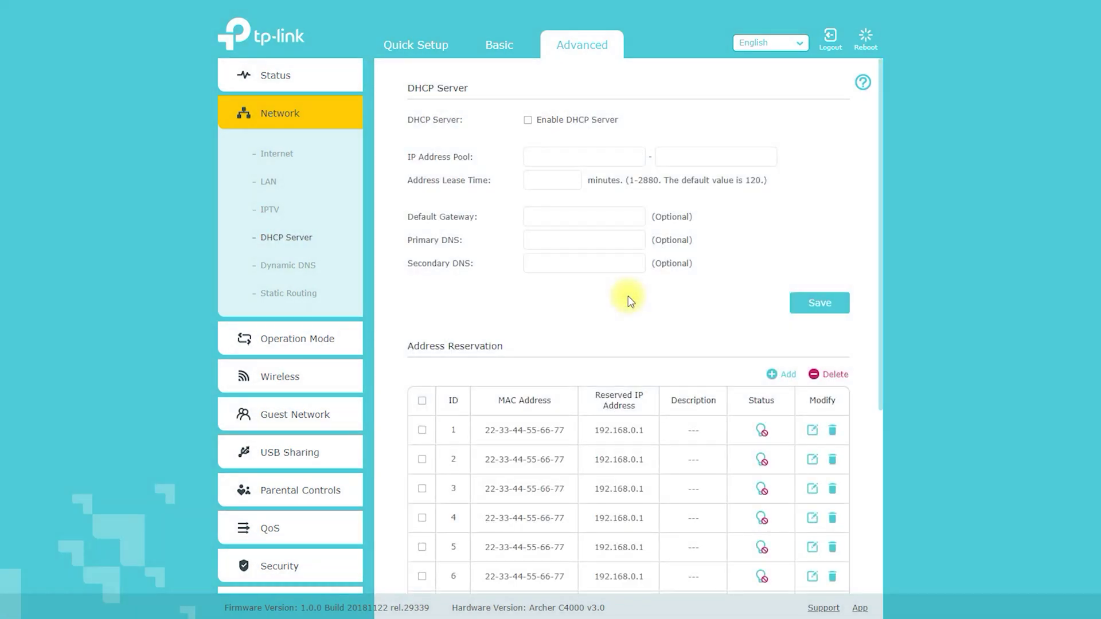
scroll(620, 315, down, 2)
scroll(617, 319, down, 3)
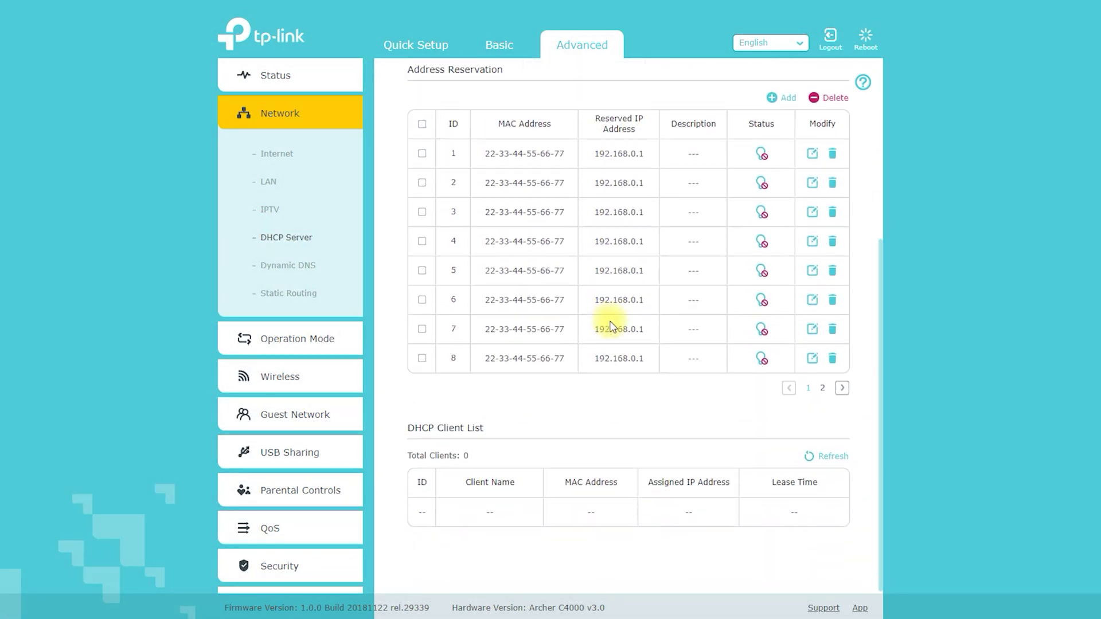
Open the Dynamic DNS settings and compare the TP-Link, NO-IP and DynDNS service providers, leaving DynDNS selected
click(291, 263)
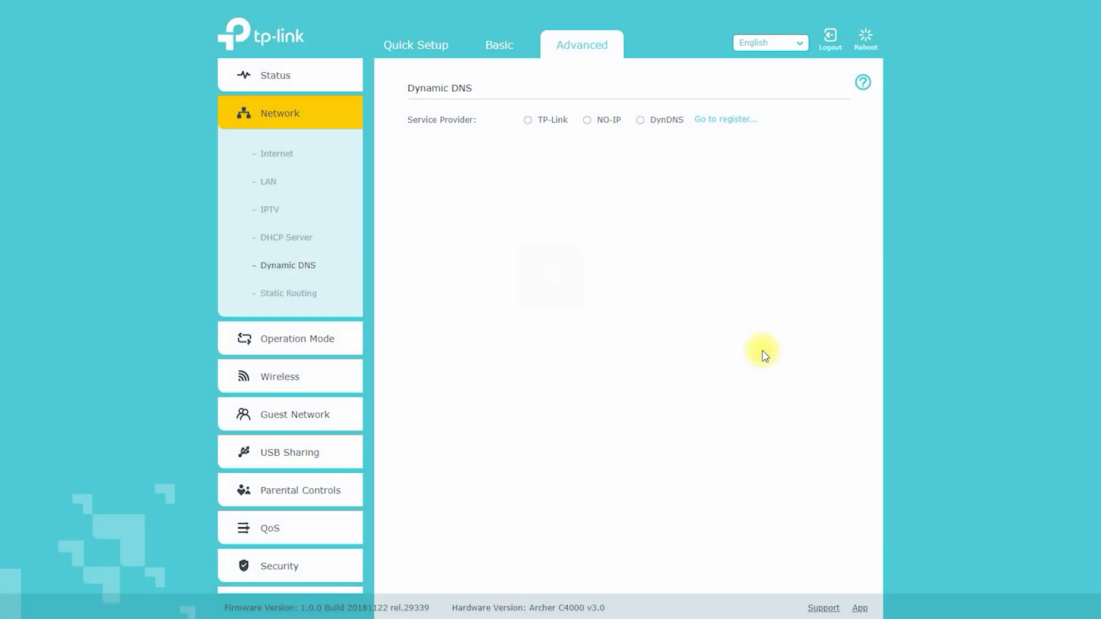
click(641, 120)
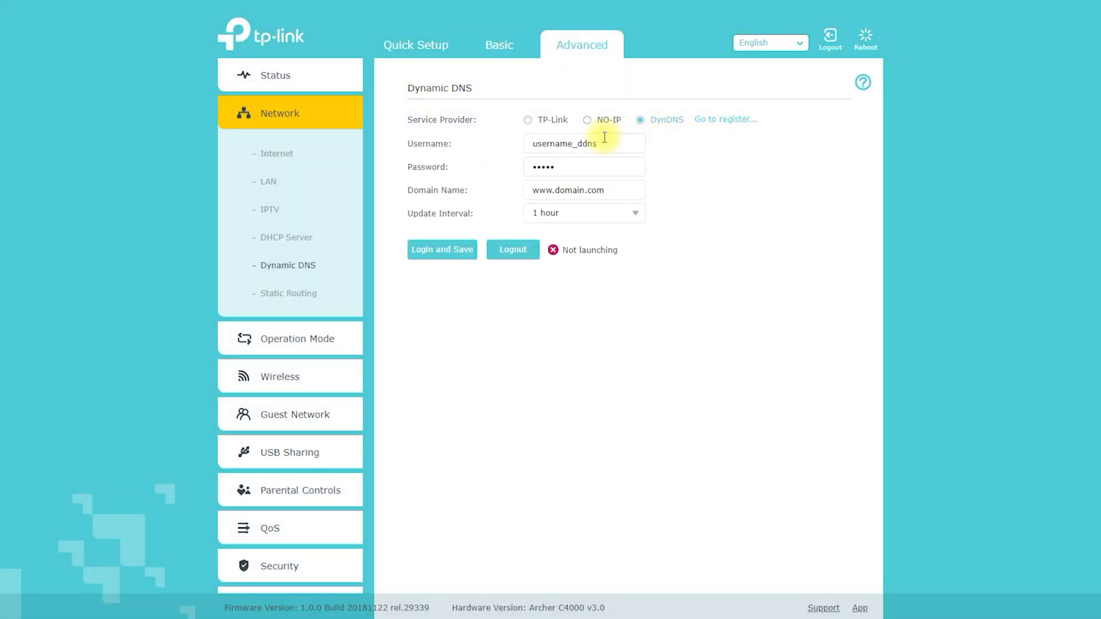
click(541, 122)
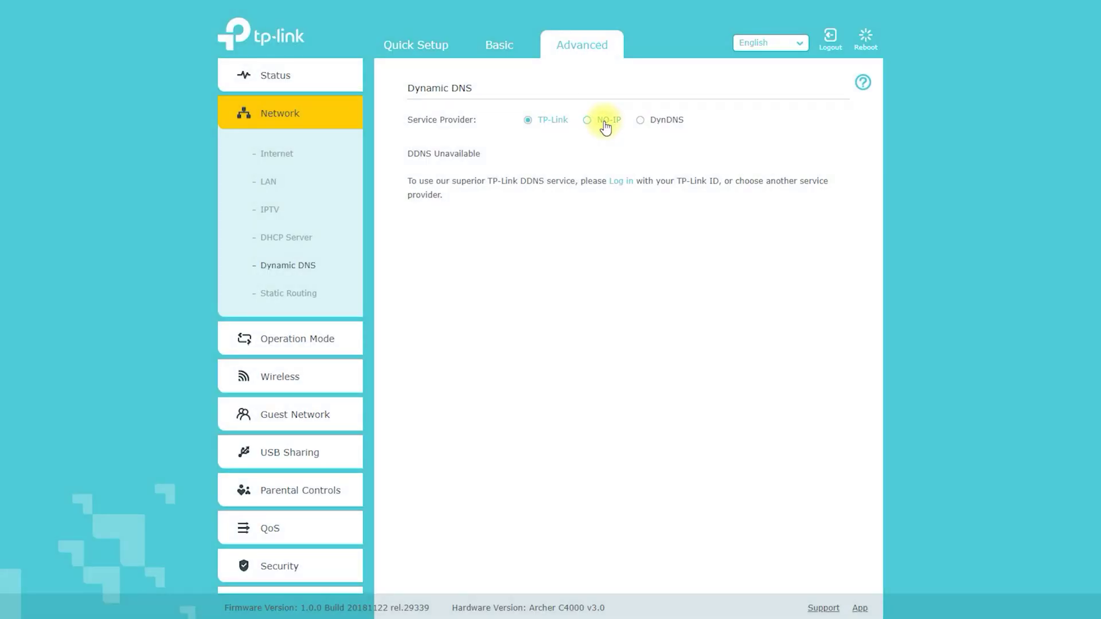
click(605, 121)
click(658, 121)
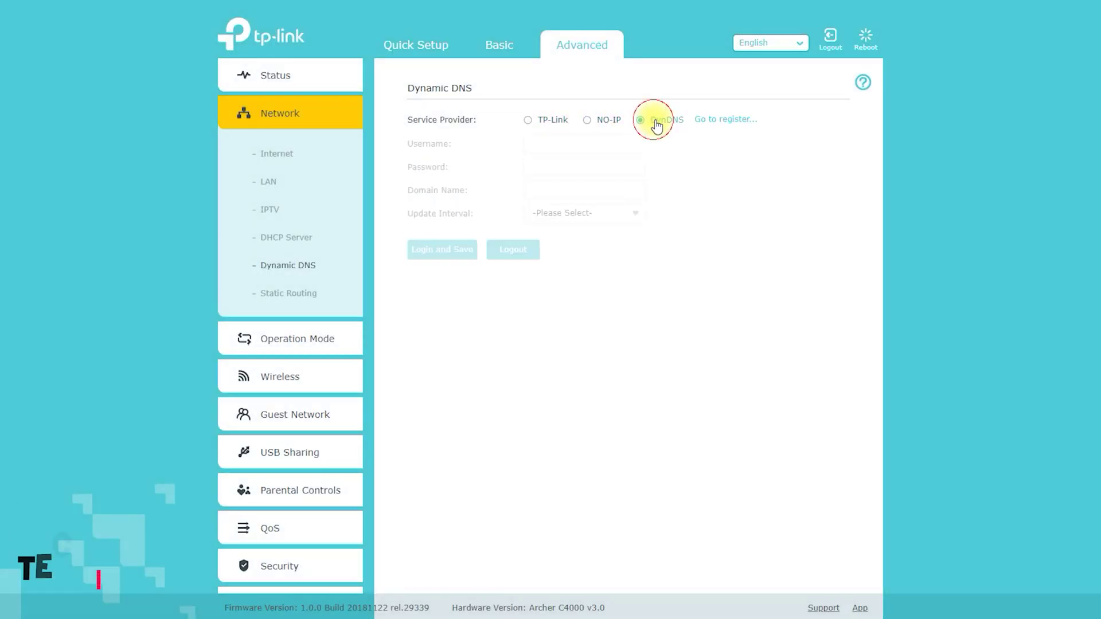
View the Static Routing tables, and in Operation Mode try Access Point before selecting Router
click(298, 294)
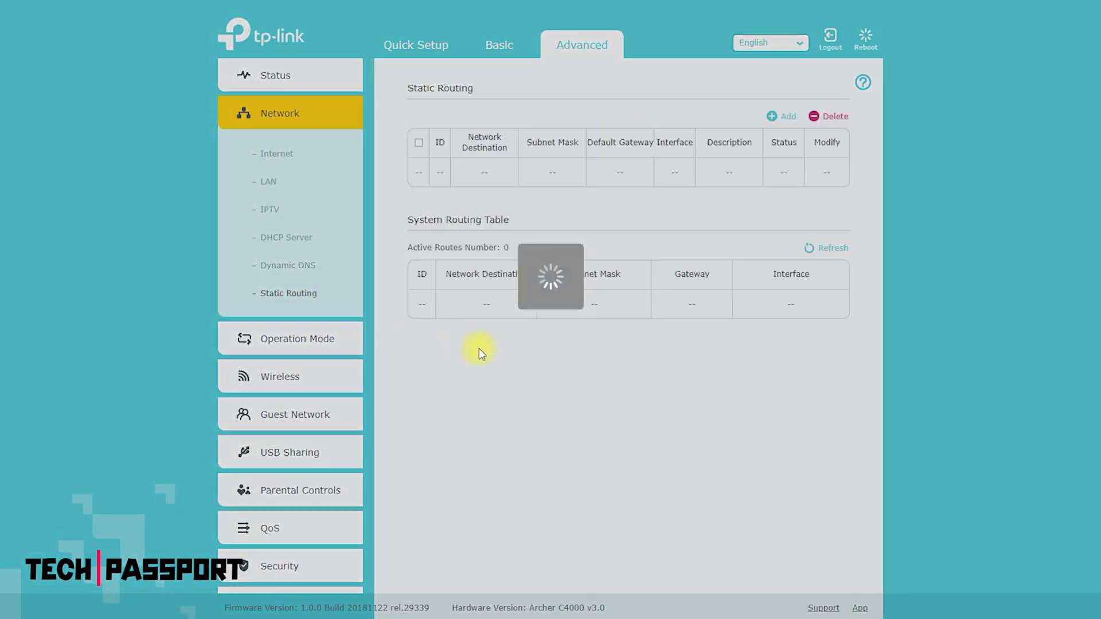
scroll(352, 311, down, 2)
click(310, 283)
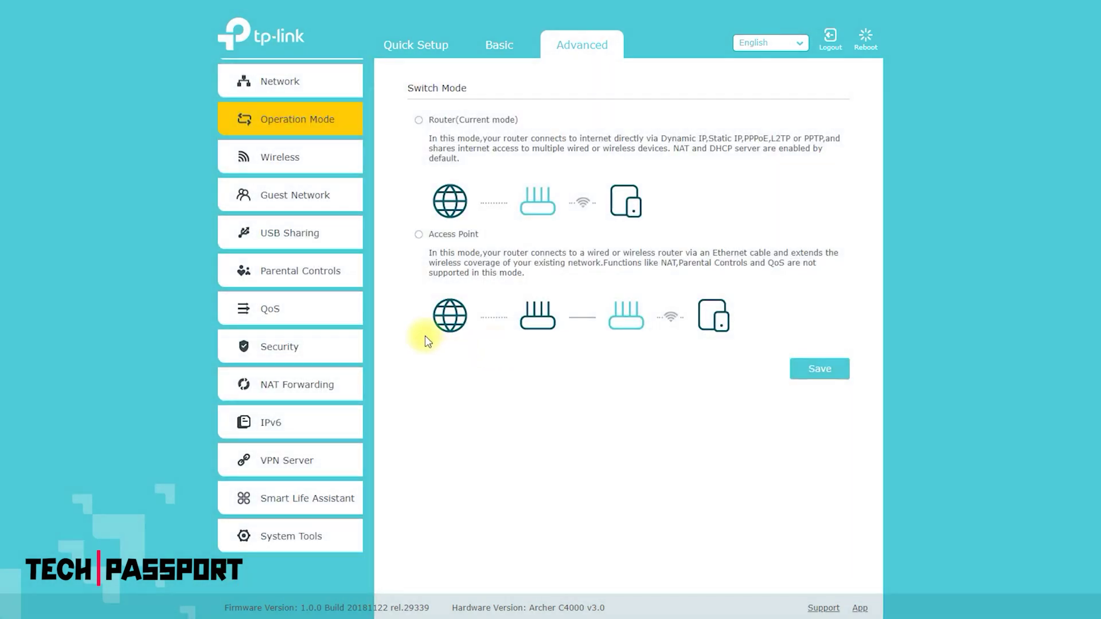
click(418, 234)
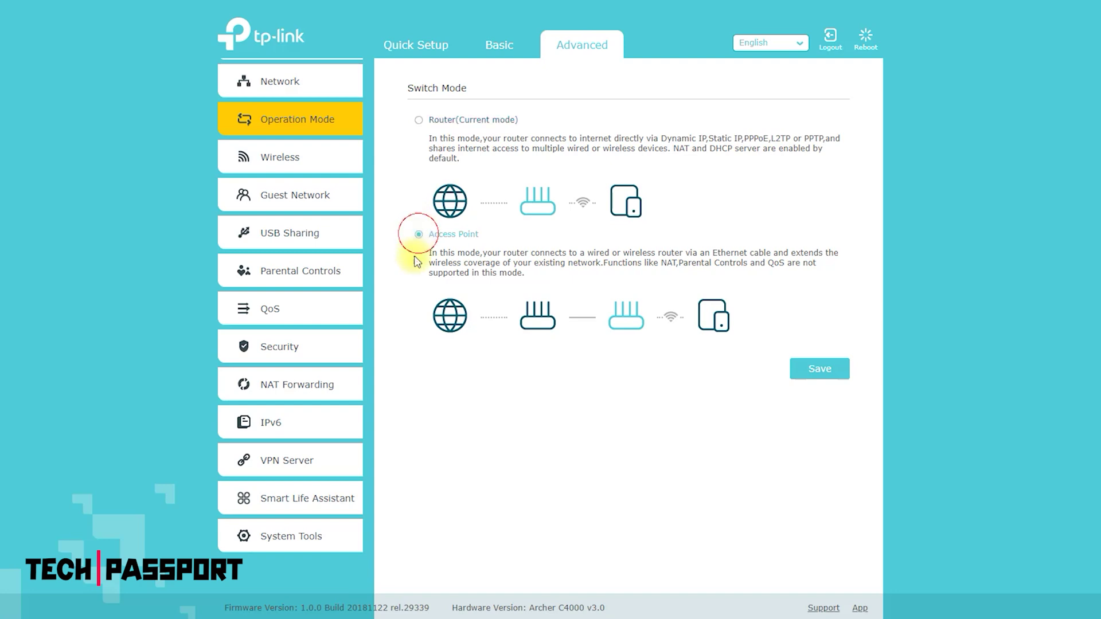
click(419, 119)
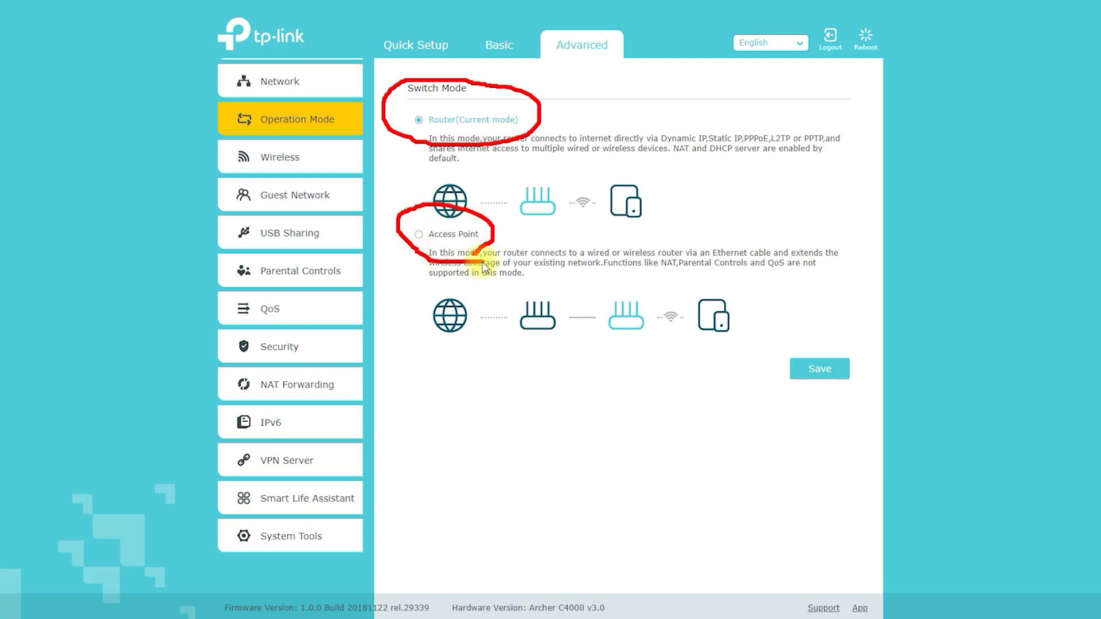
Open the advanced Wireless Settings and examine the band choices, the 2.4GHz network name and the available security types
click(284, 157)
click(310, 198)
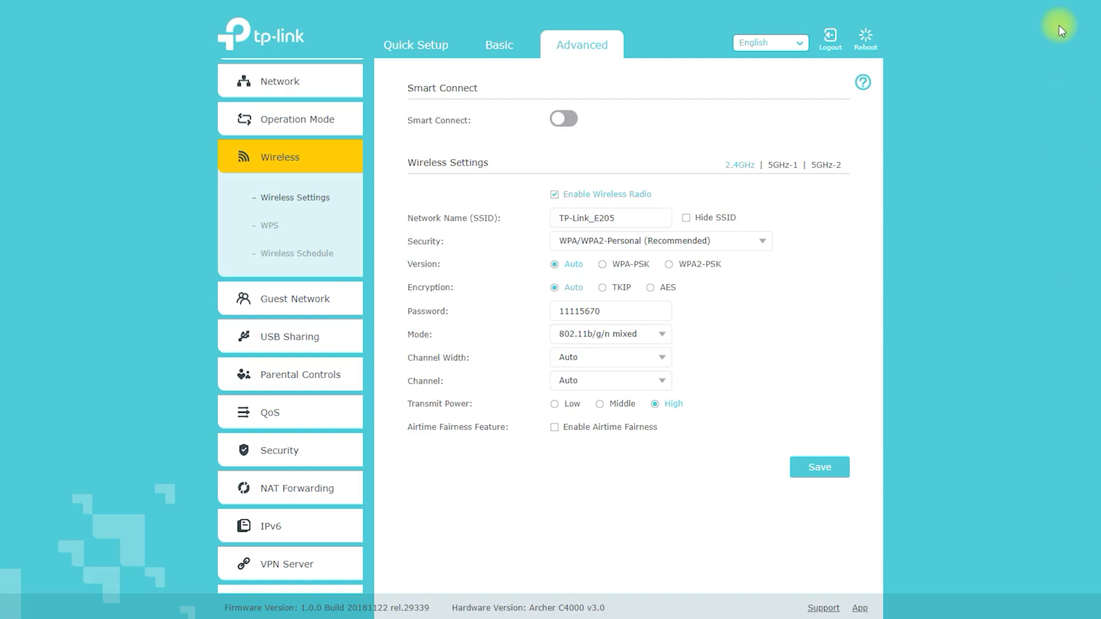
mouse_move(734, 145)
mouse_down()
mouse_move(769, 189)
mouse_move(841, 145)
mouse_move(722, 142)
mouse_up()
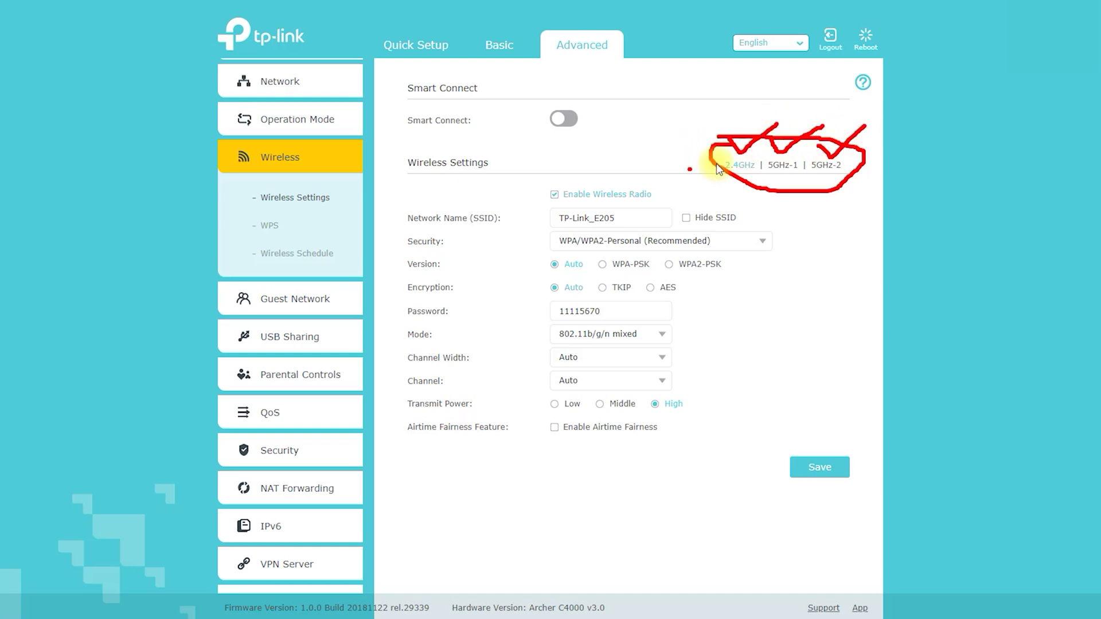
drag(667, 224, 527, 228)
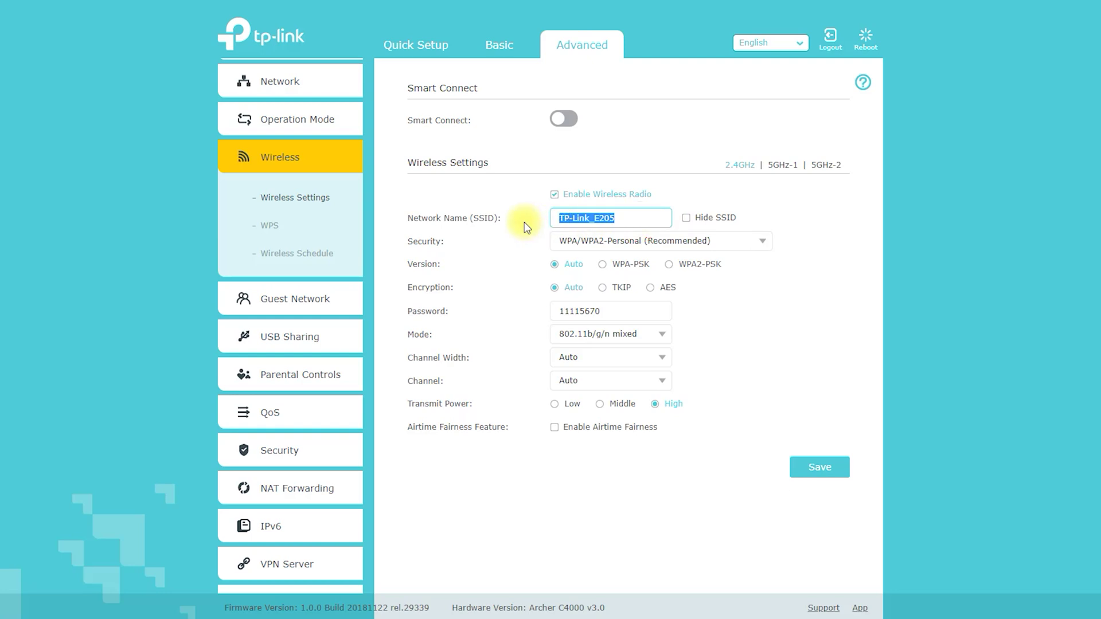
click(699, 248)
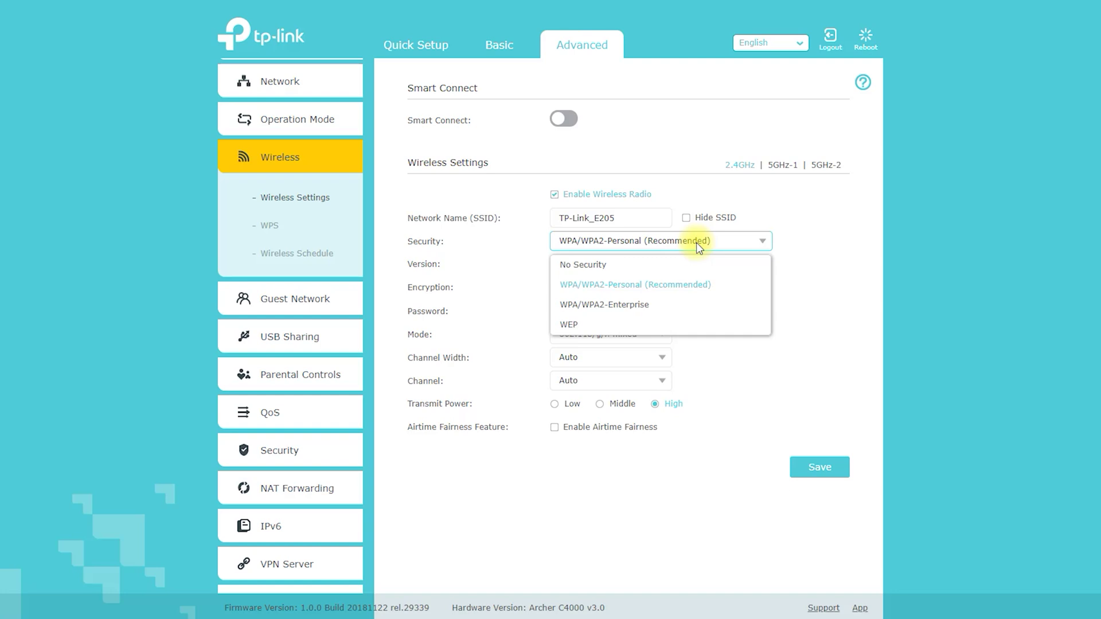
click(697, 243)
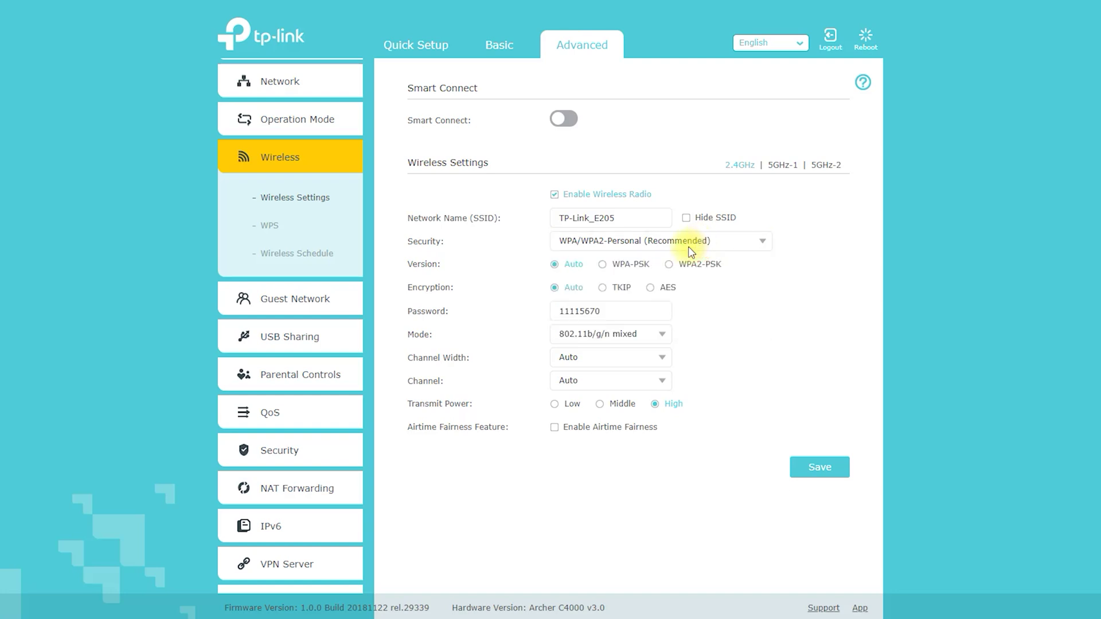
View the WPS, Wireless Schedule and advanced Guest Network settings
click(270, 225)
click(301, 253)
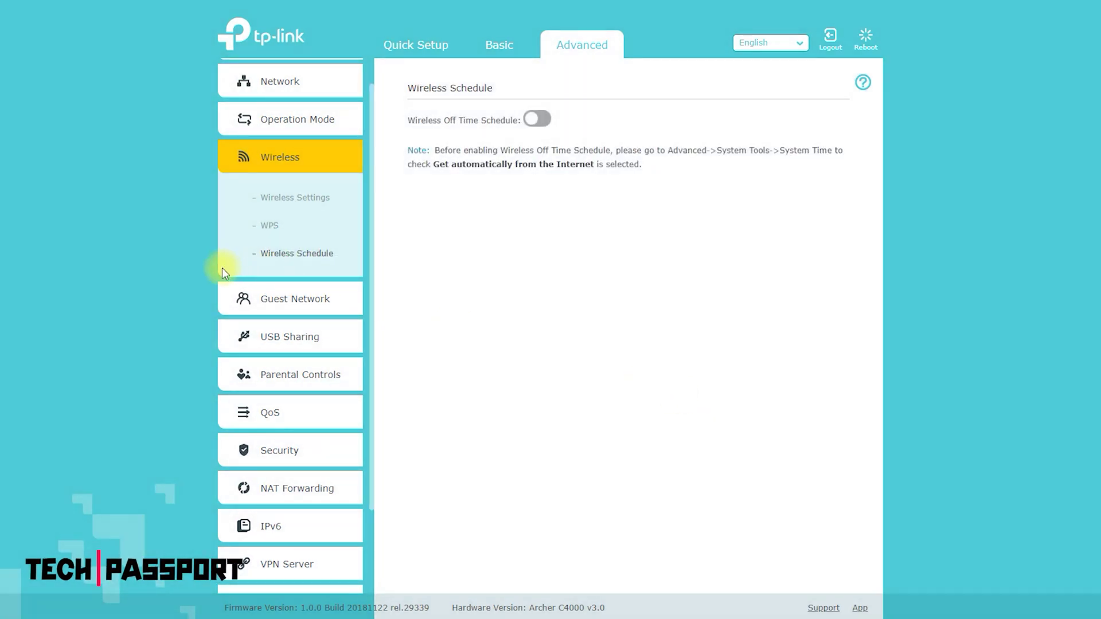
click(290, 298)
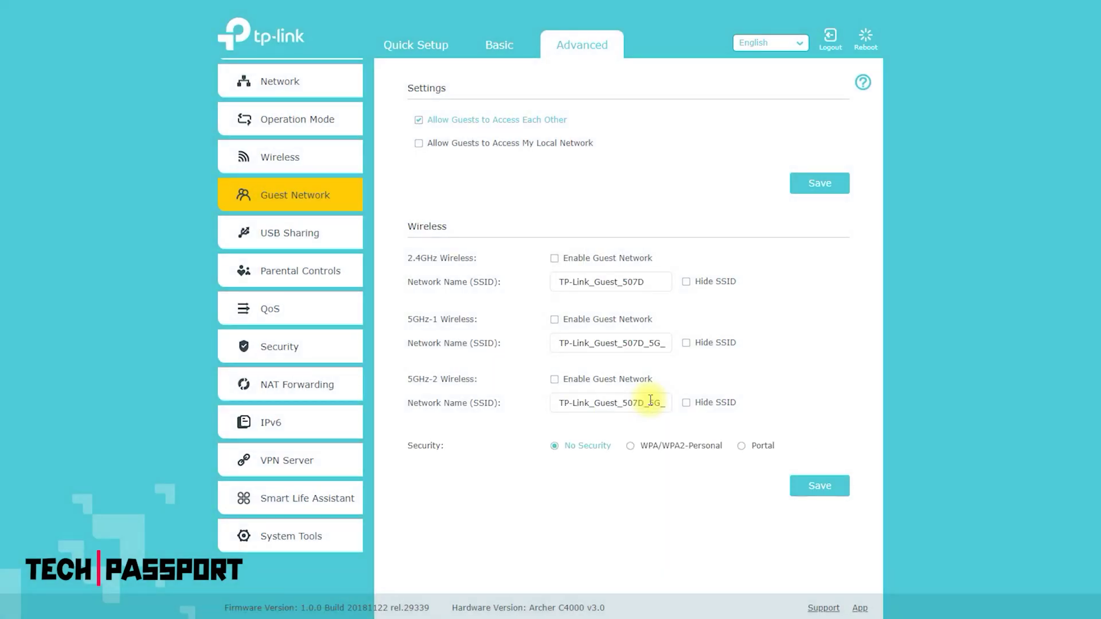
Open the advanced USB Storage Device settings and look over the access methods and the sharing contents and security section
click(295, 230)
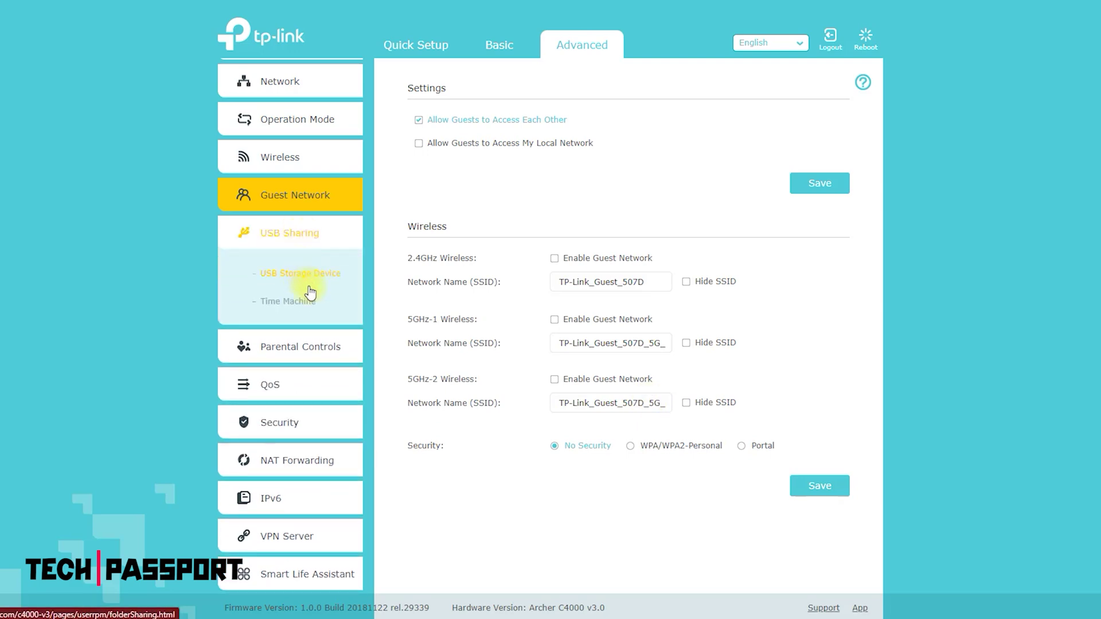
click(320, 279)
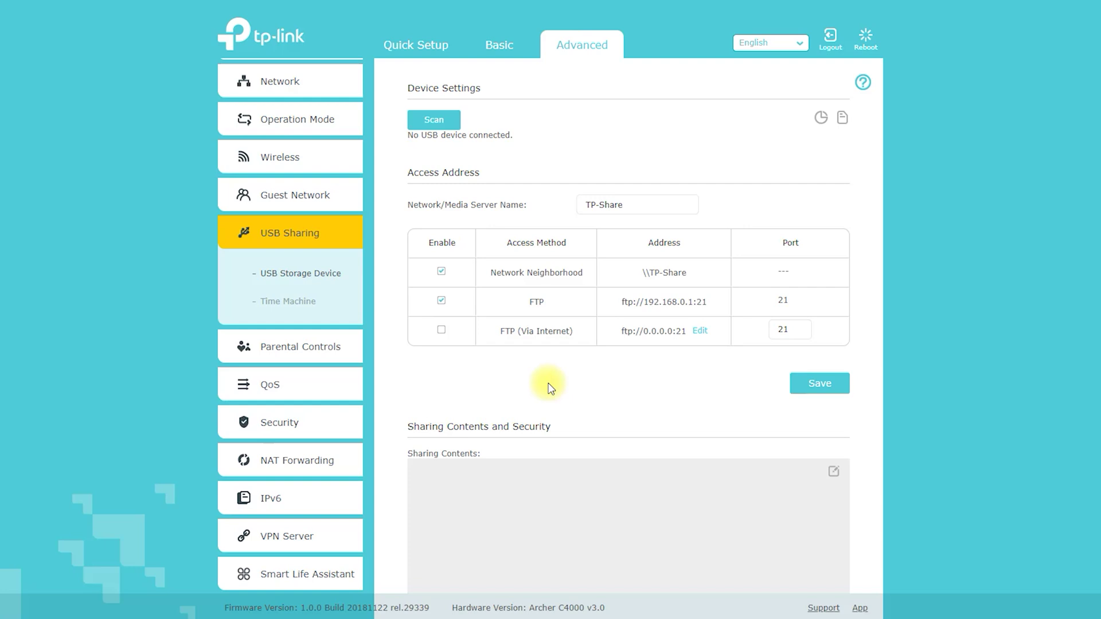
scroll(593, 377, down, 3)
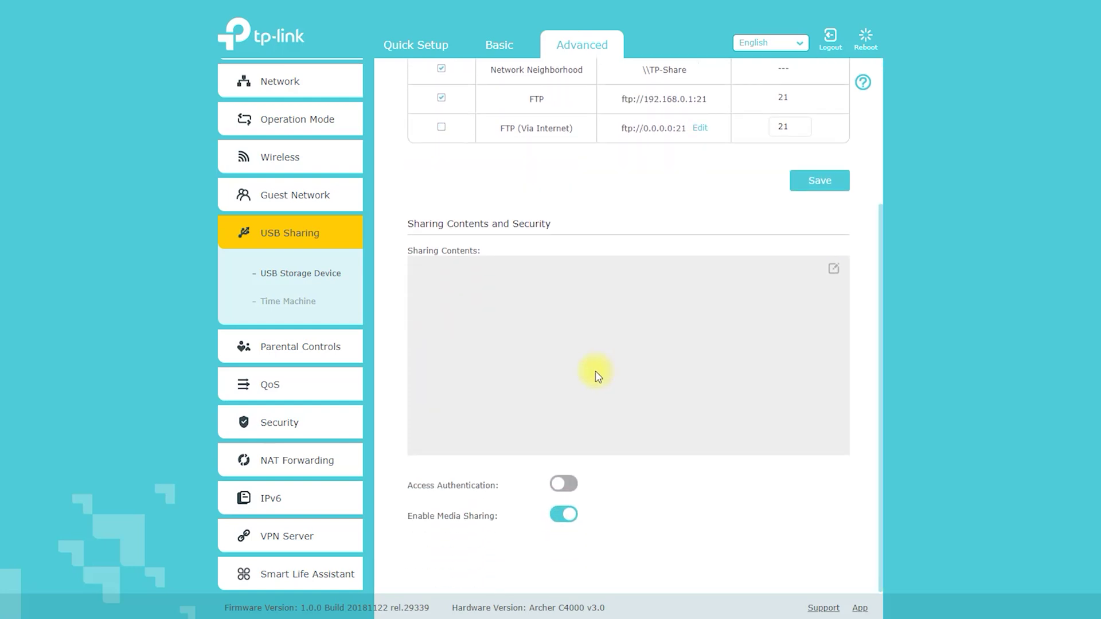
Open the USB Sharing Time Machine settings and enable Time Machine to view its backup disk and size limit options
scroll(589, 379, up, 3)
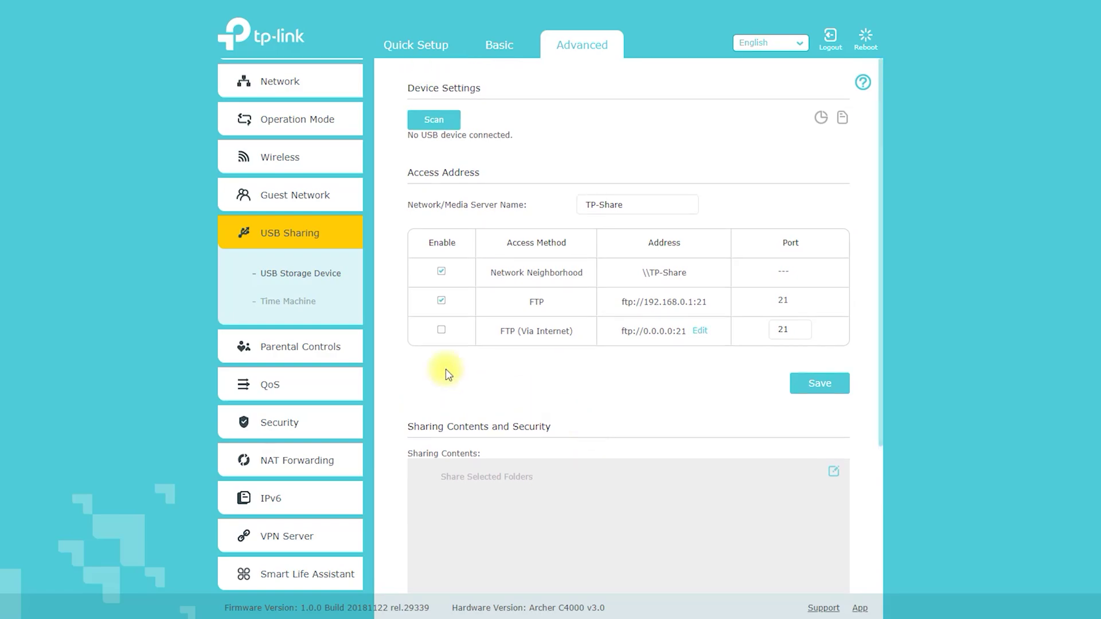
click(293, 304)
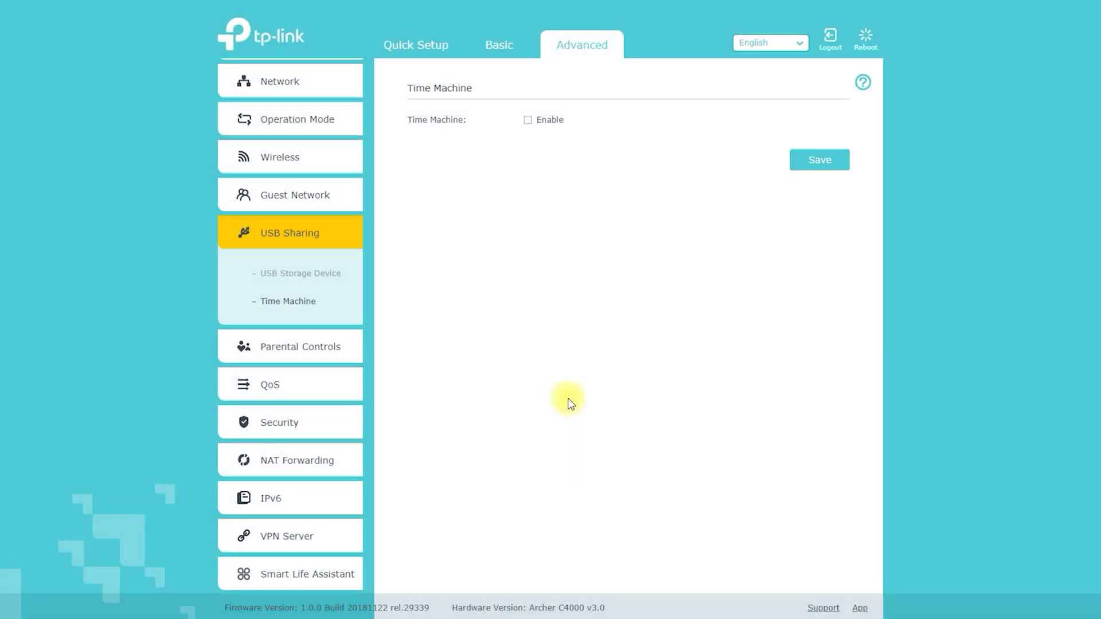
click(528, 120)
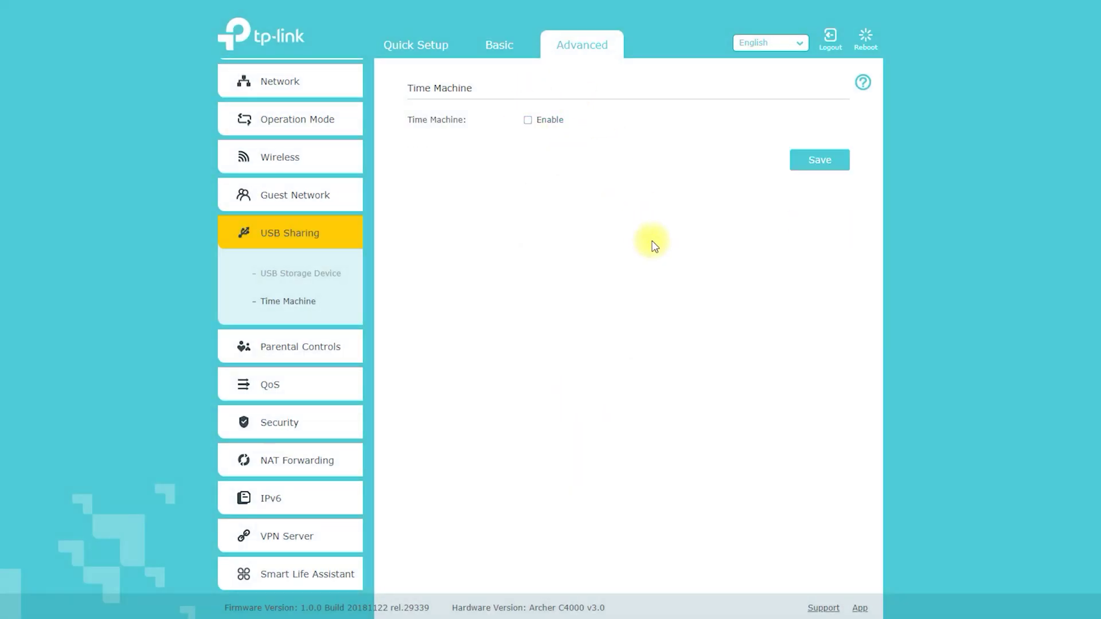
click(527, 121)
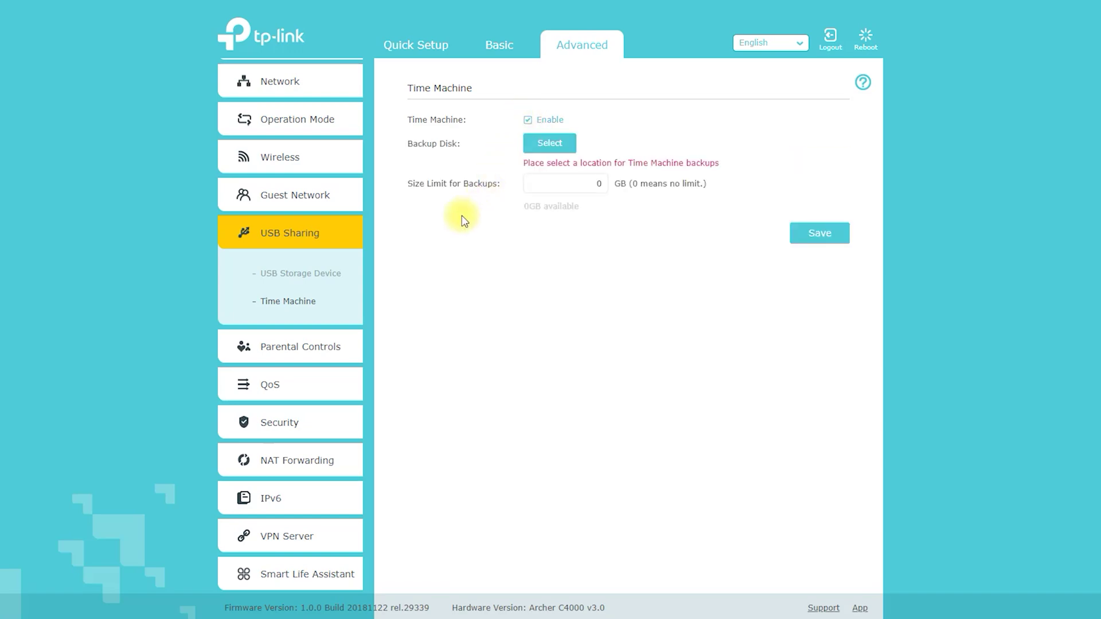
View the Parental Controls profiles and the QoS Application Priority and Device Priority pages
click(310, 347)
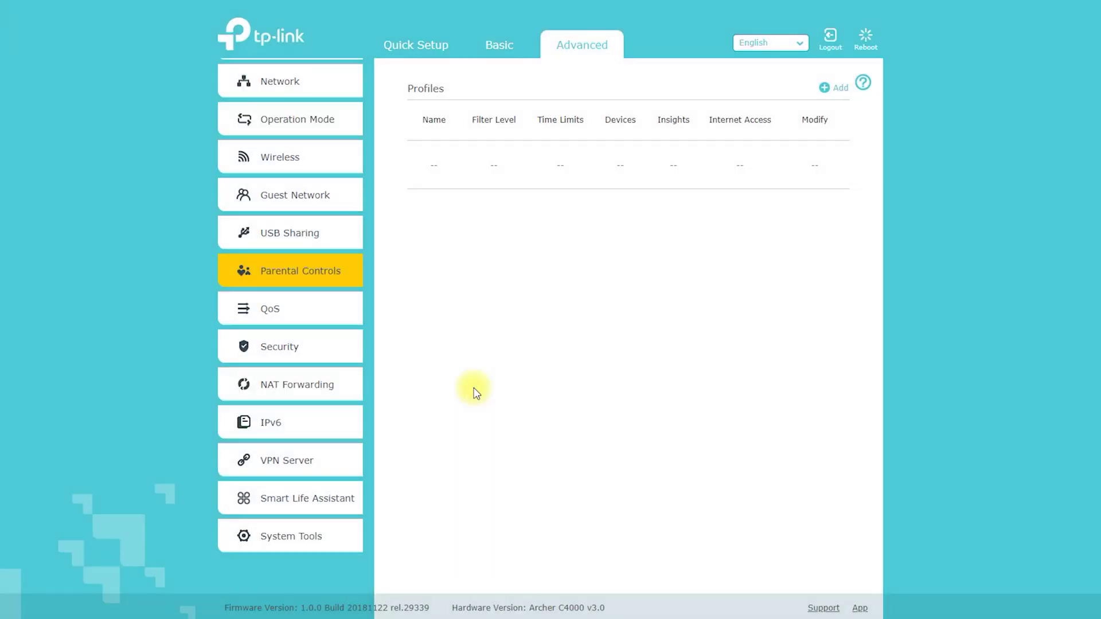
click(256, 310)
click(298, 349)
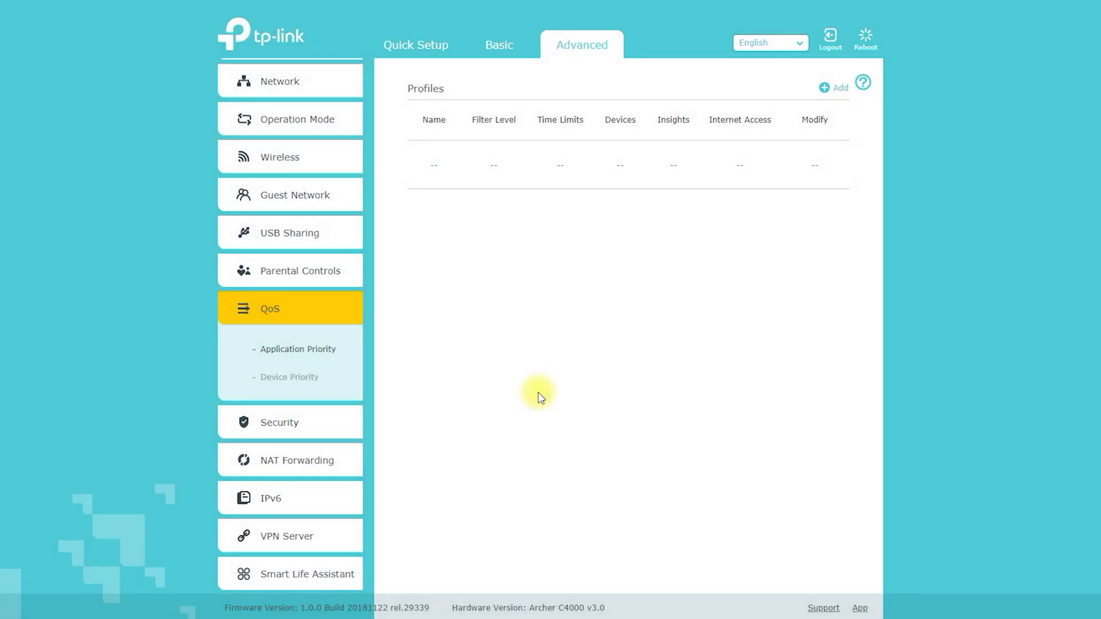
click(307, 376)
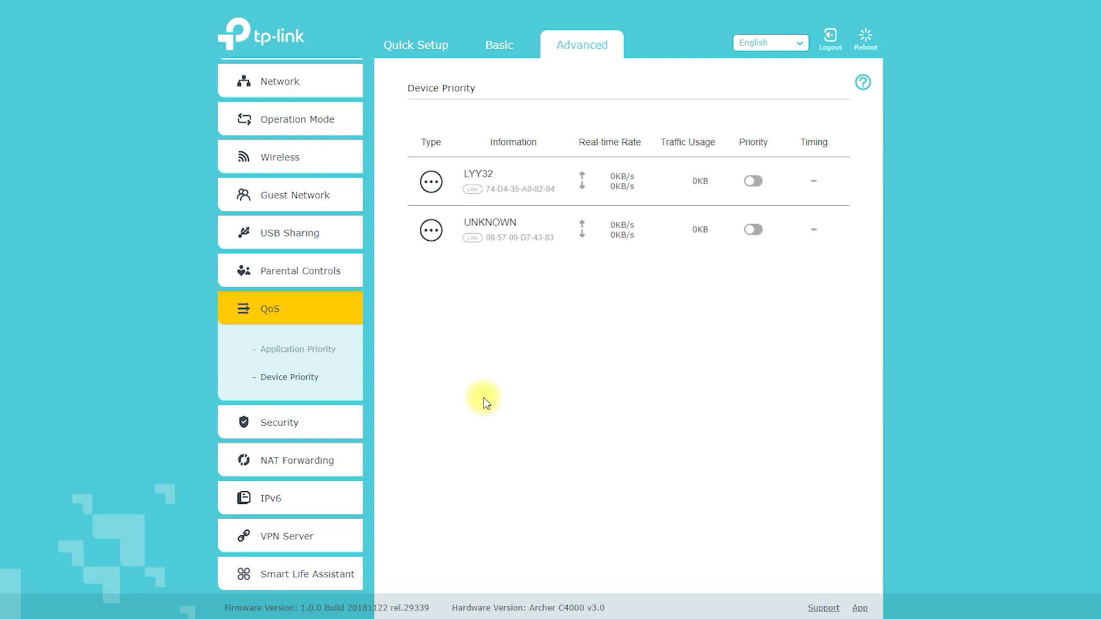
Go through the Security pages: Antivirus, Firewall, Access Control, and the IP & MAC Binding lists
click(295, 422)
click(271, 393)
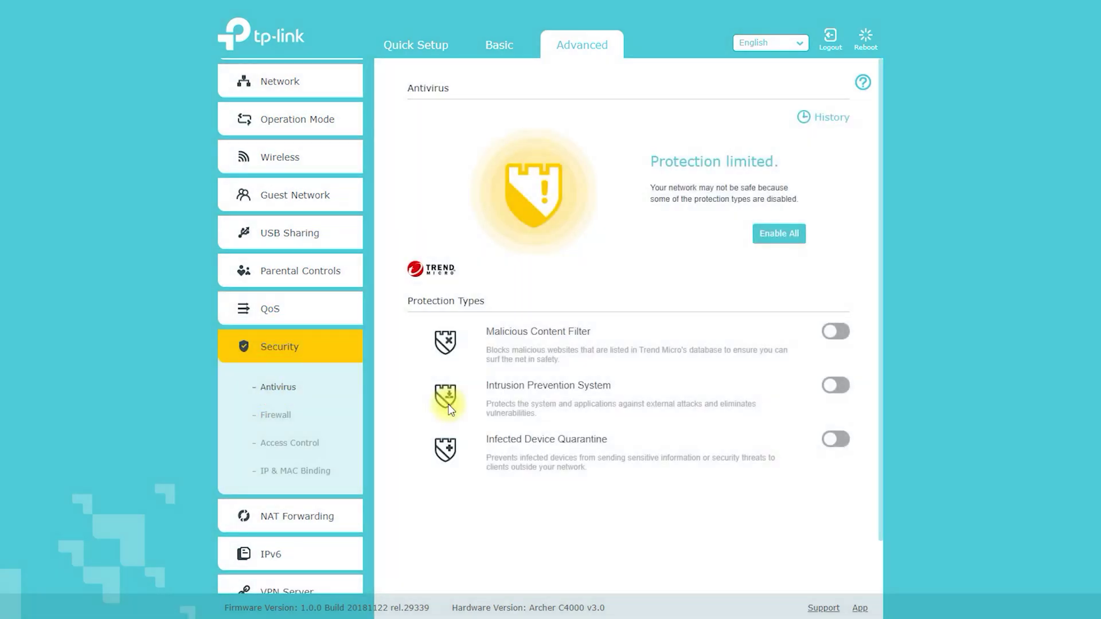
click(281, 414)
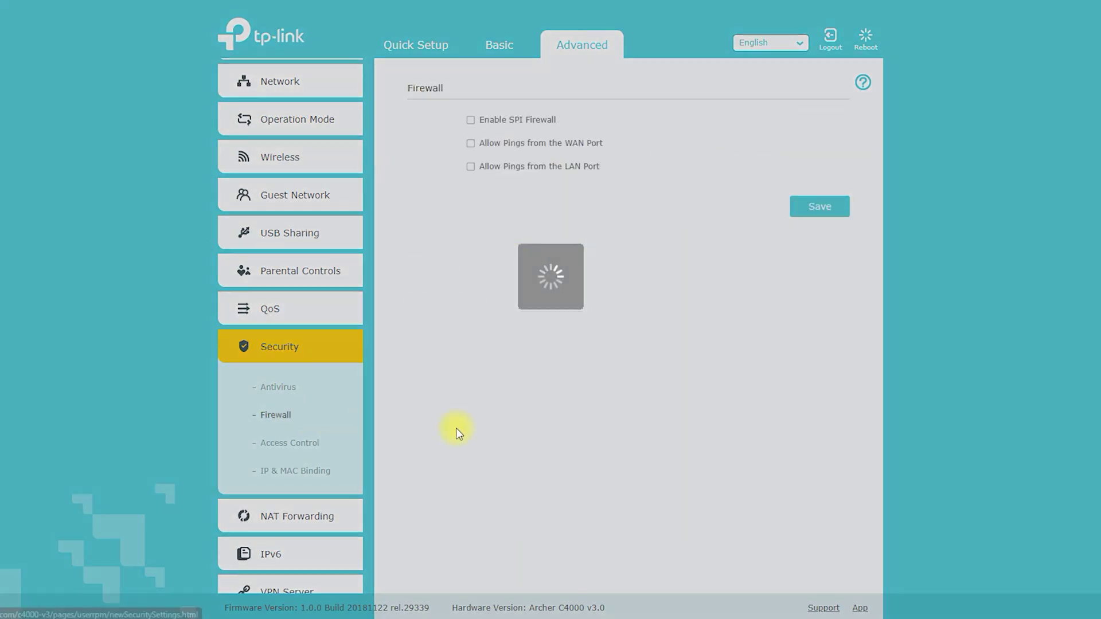
click(290, 443)
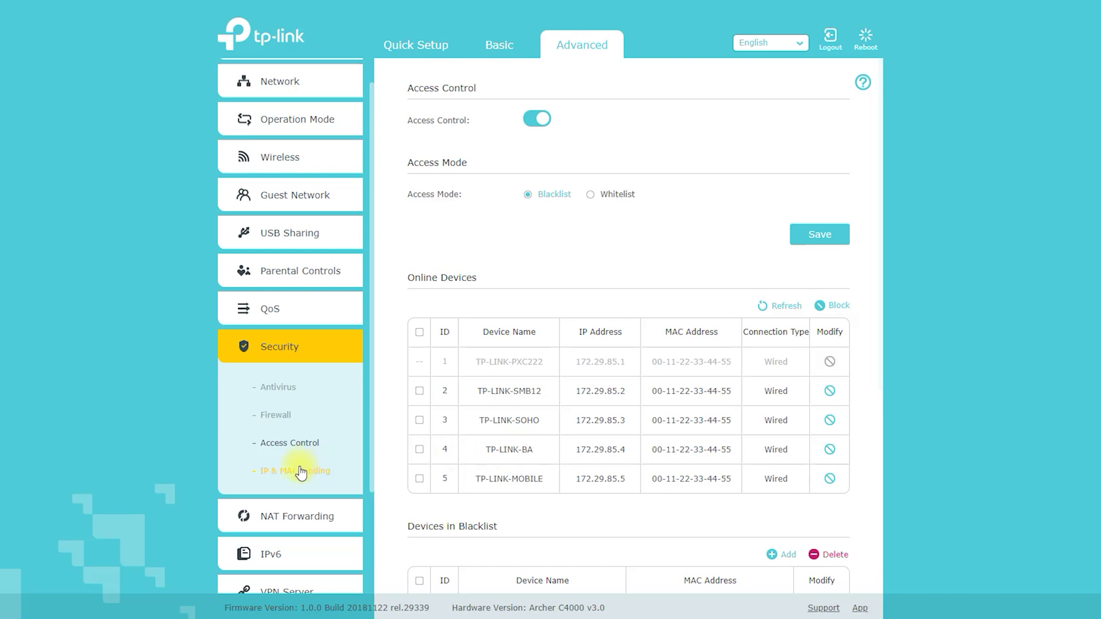
click(298, 471)
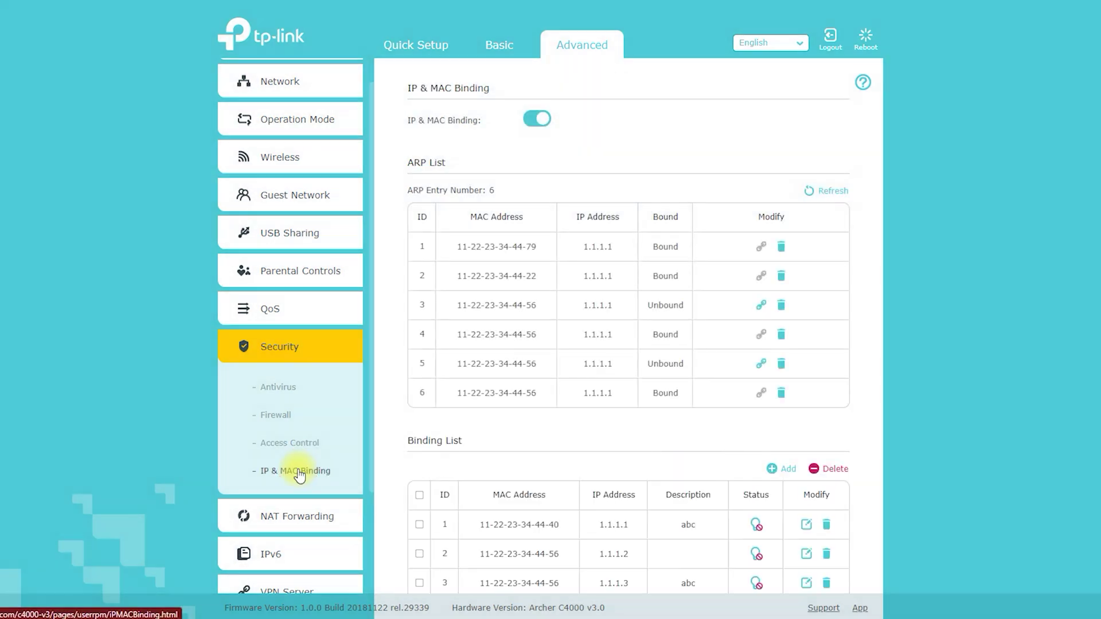
scroll(390, 397, down, 2)
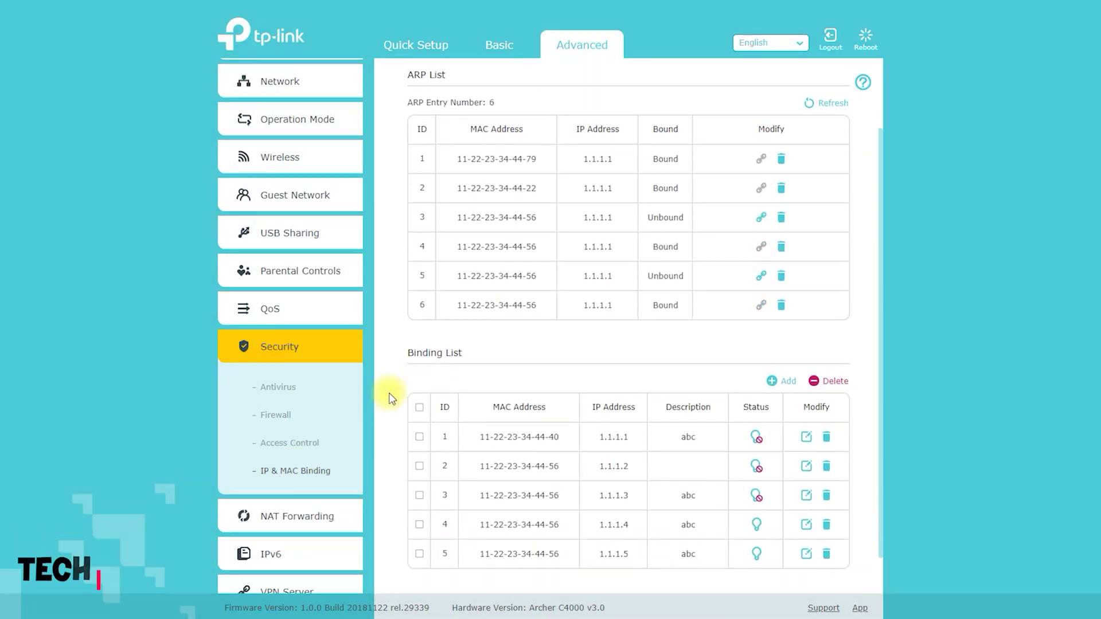
scroll(307, 401, down, 2)
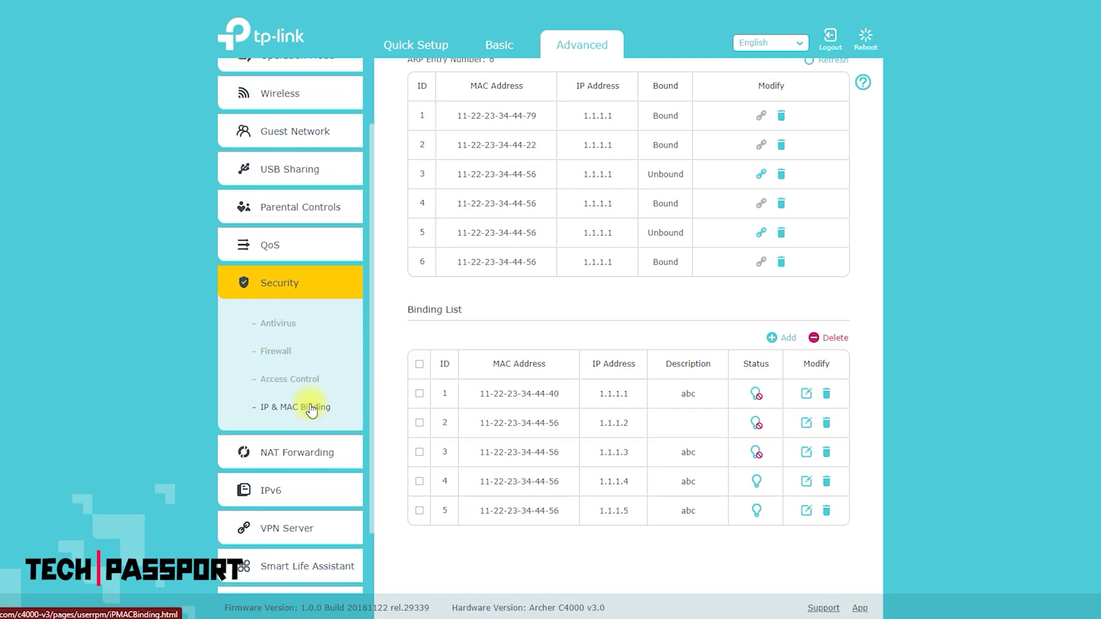
Go through the NAT Forwarding pages: ALG, Virtual Servers, Port Triggering, DMZ and UPnP
click(299, 409)
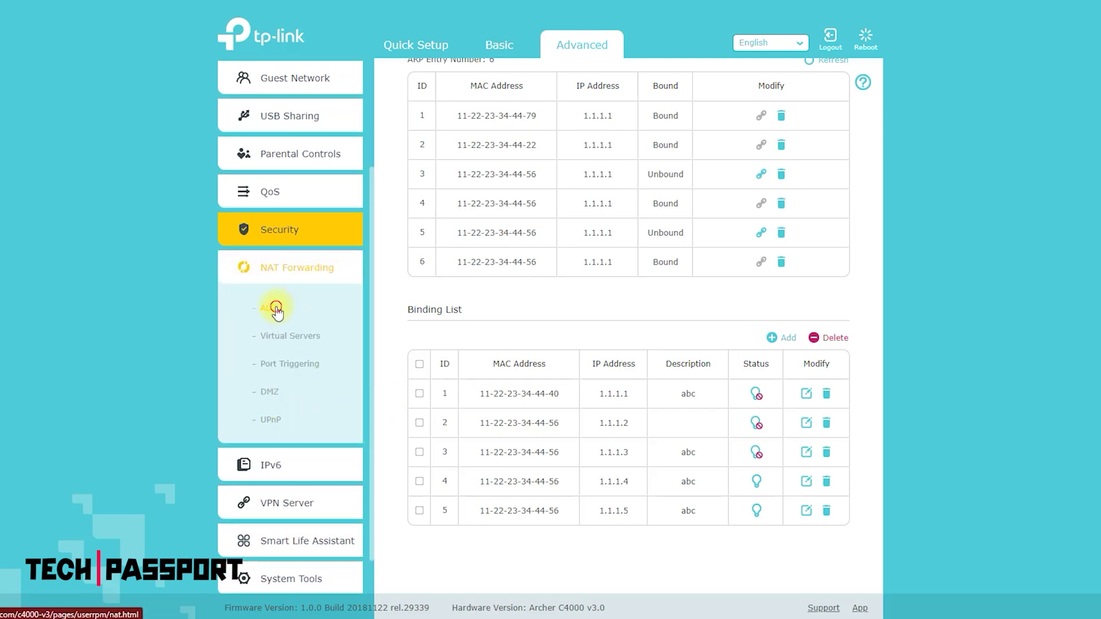
click(279, 312)
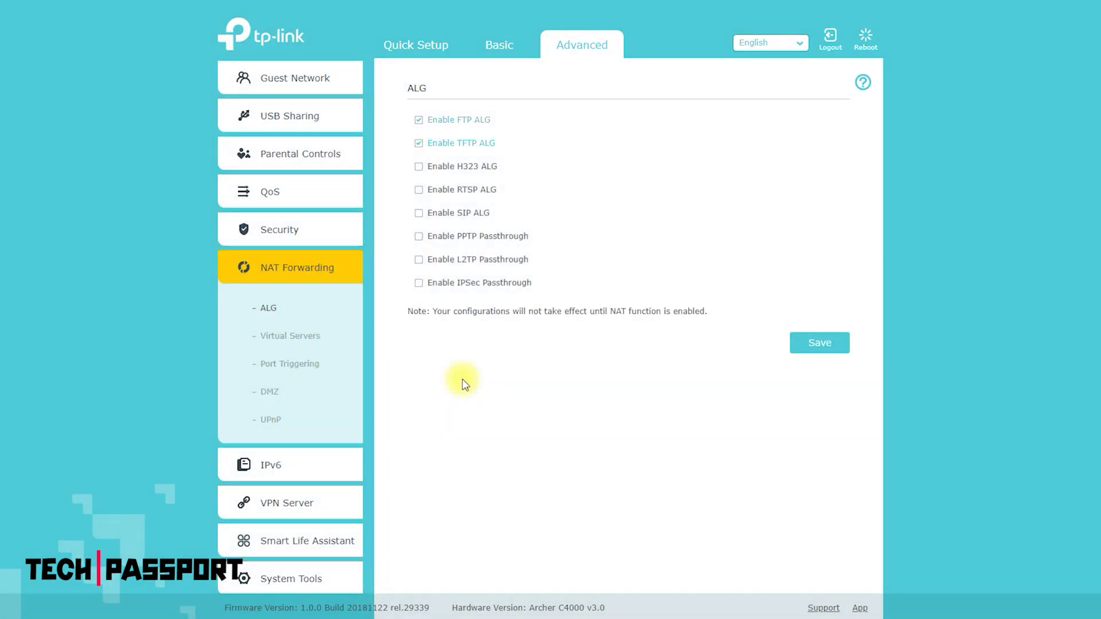
click(289, 336)
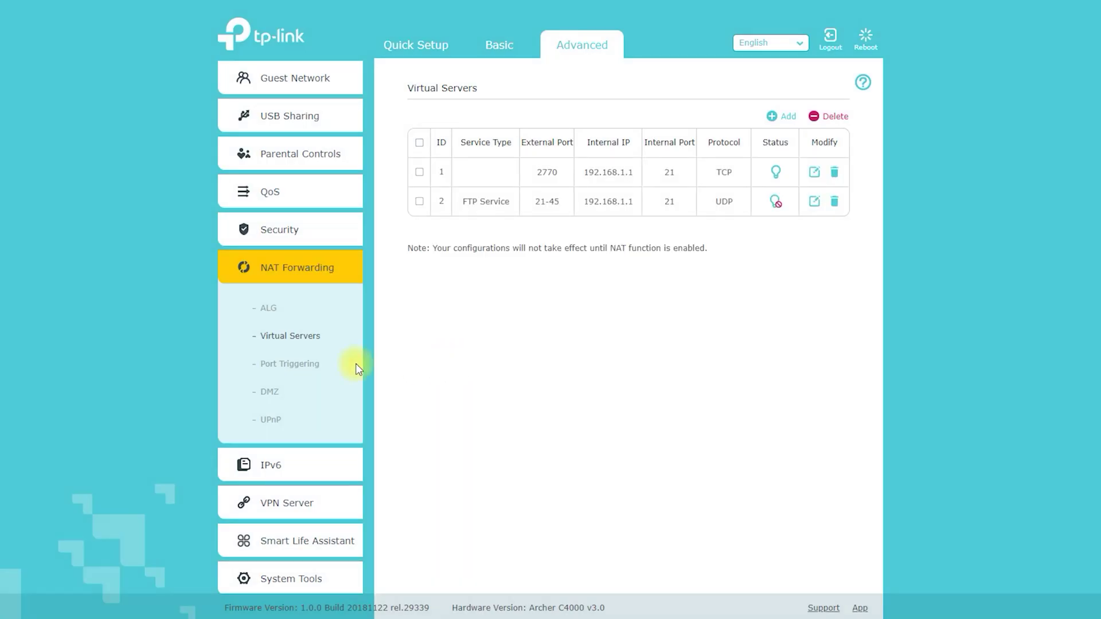
click(307, 364)
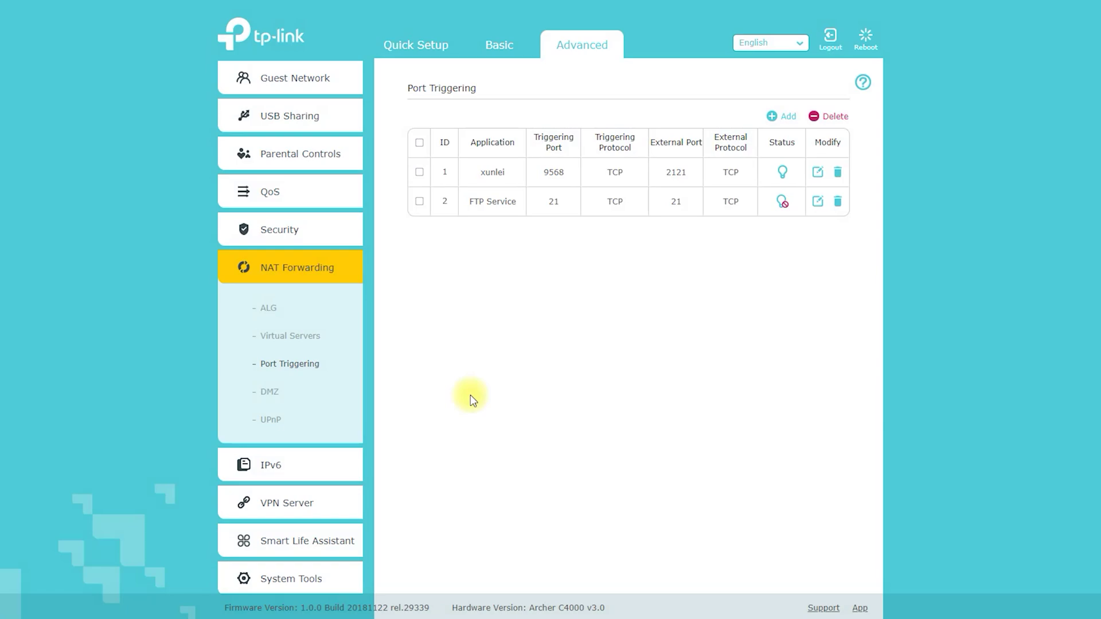
click(272, 394)
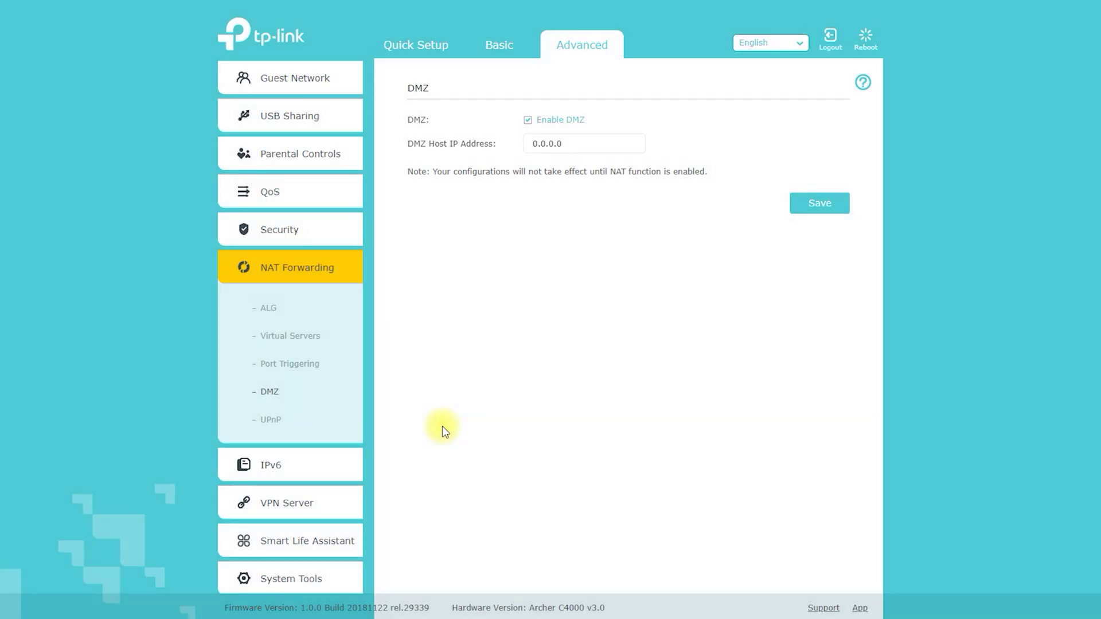
click(277, 423)
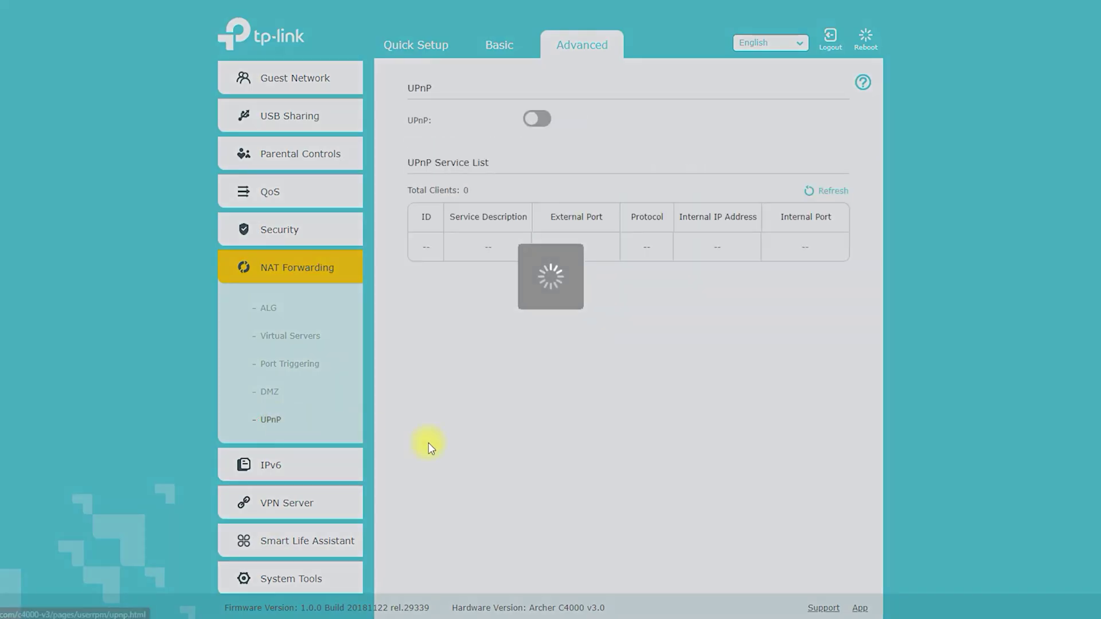
Open the IPv6 settings and look over the Internet, LAN and MAC Clone sections
click(290, 464)
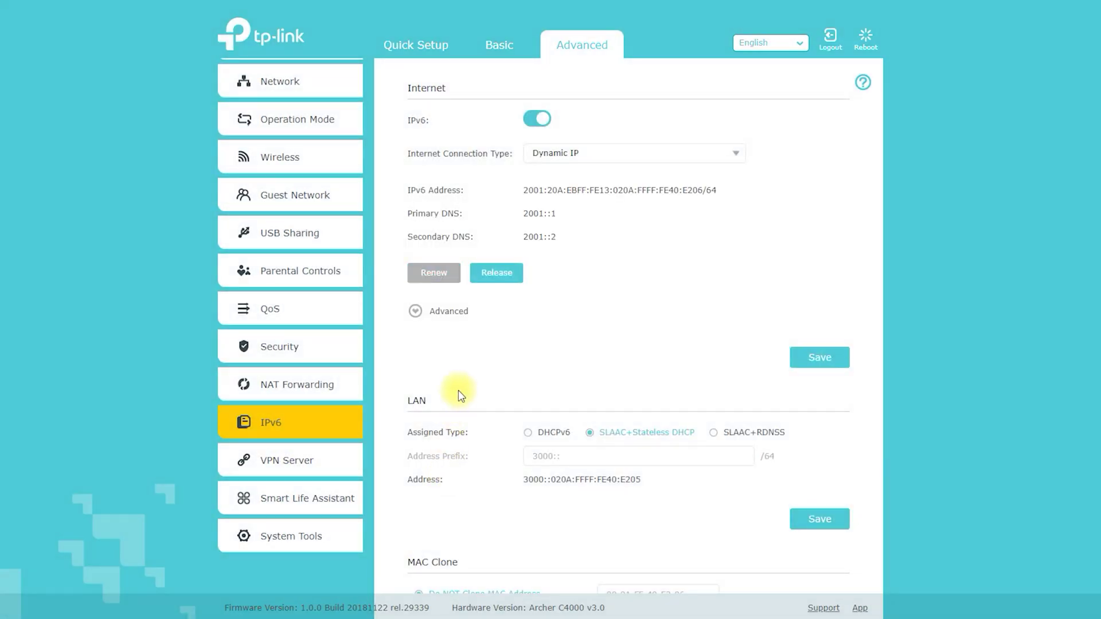
scroll(458, 390, down, 3)
scroll(459, 390, down, 1)
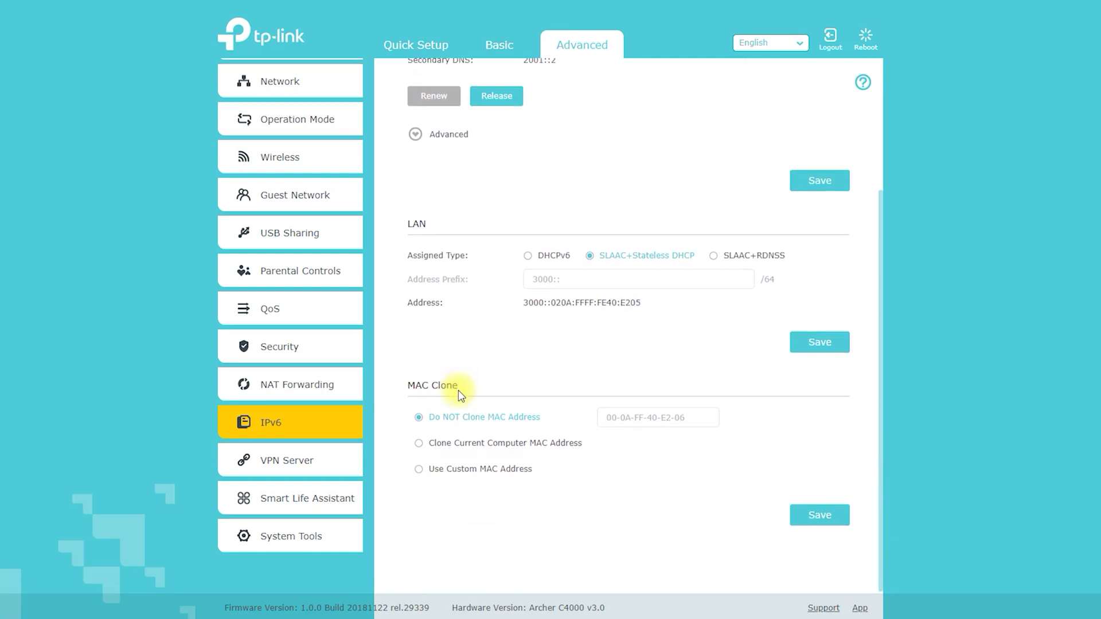
View the VPN Server pages for OpenVPN, PPTP VPN and VPN Connections
click(313, 463)
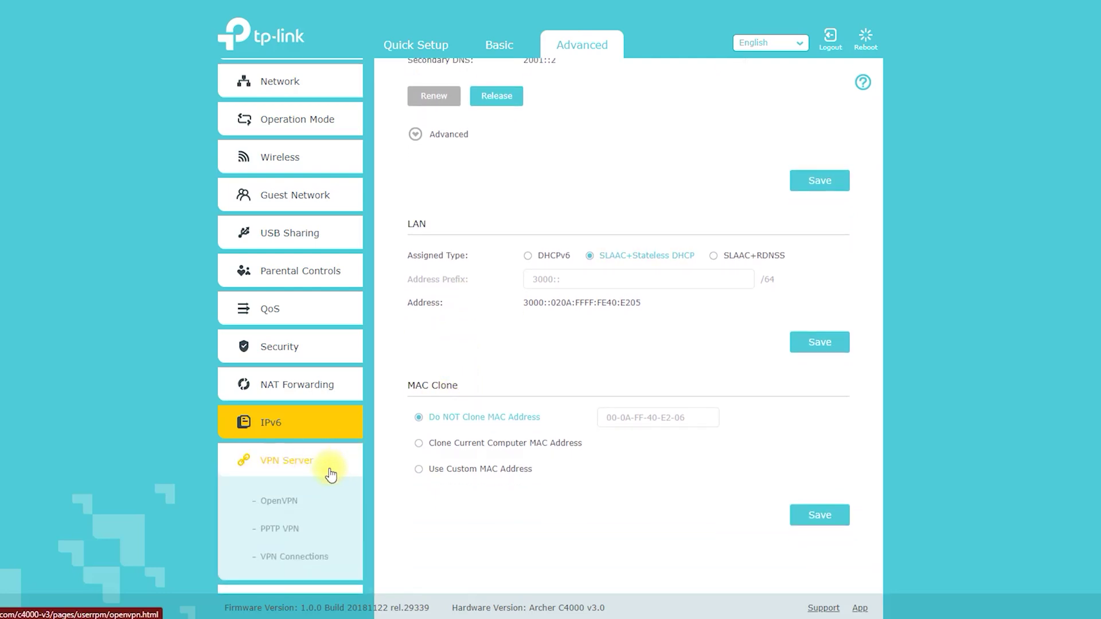
click(297, 505)
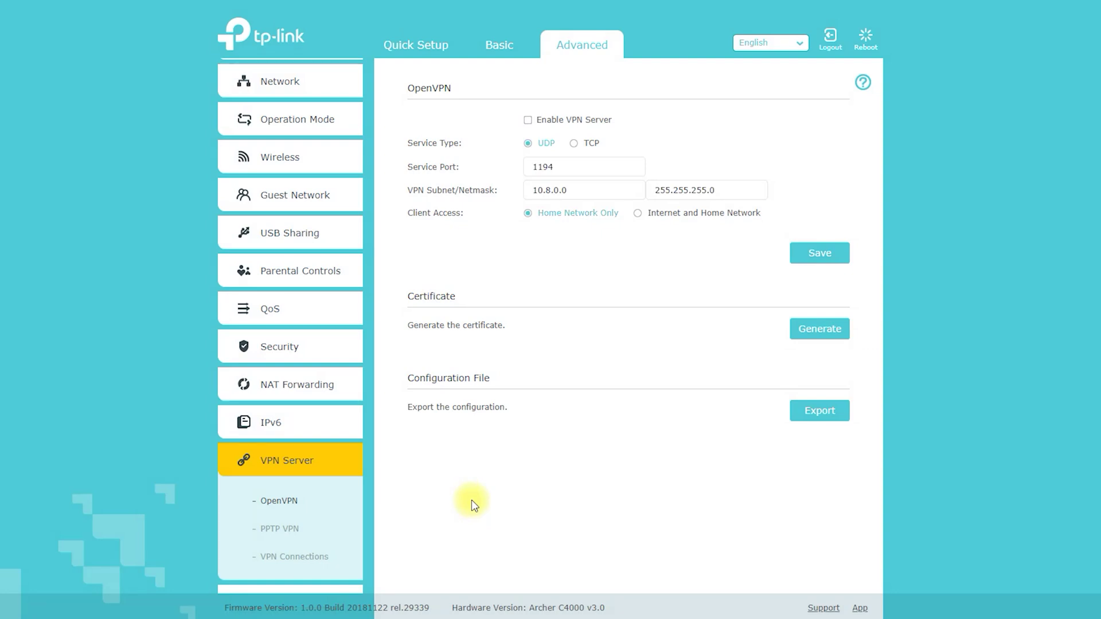
click(289, 530)
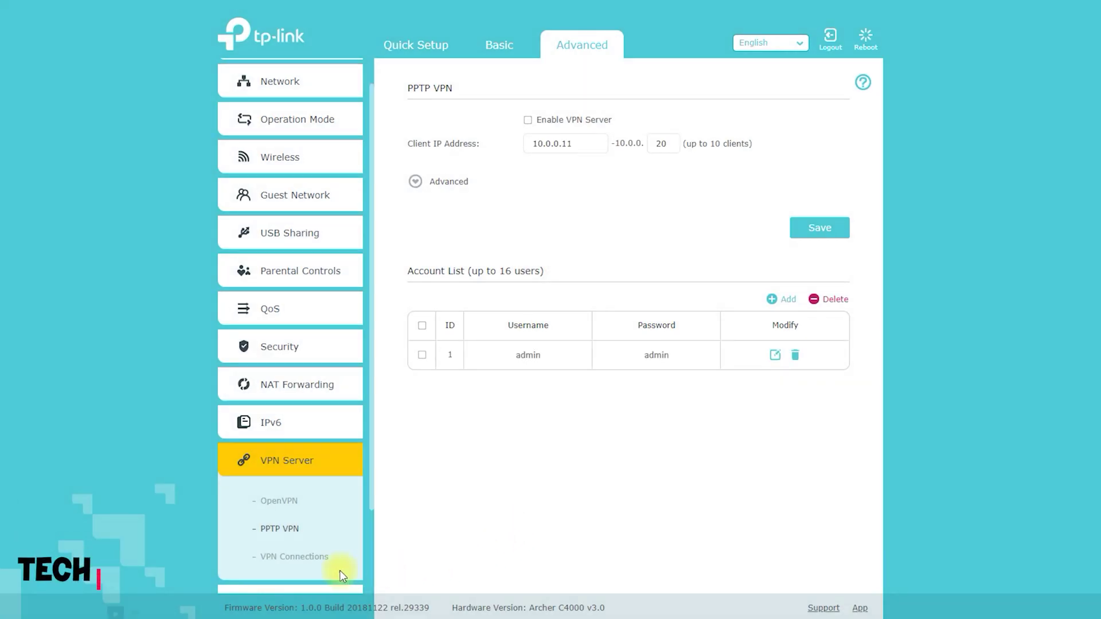
click(308, 561)
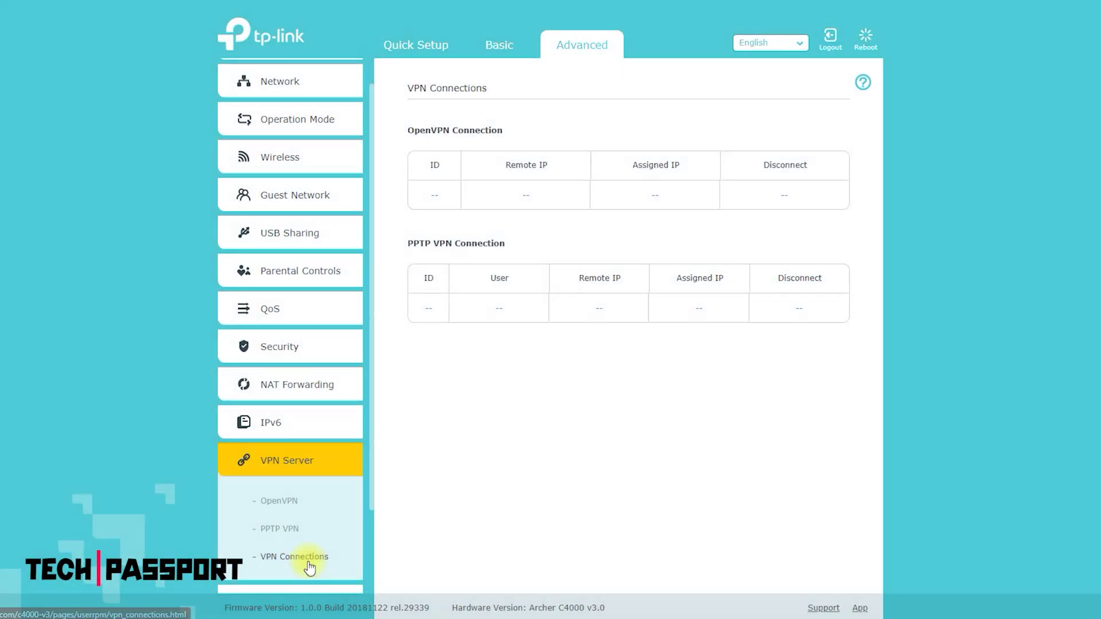
View the Smart Life Assistant setup instructions for Alexa and IFTTT
scroll(324, 512, down, 2)
click(302, 512)
click(273, 465)
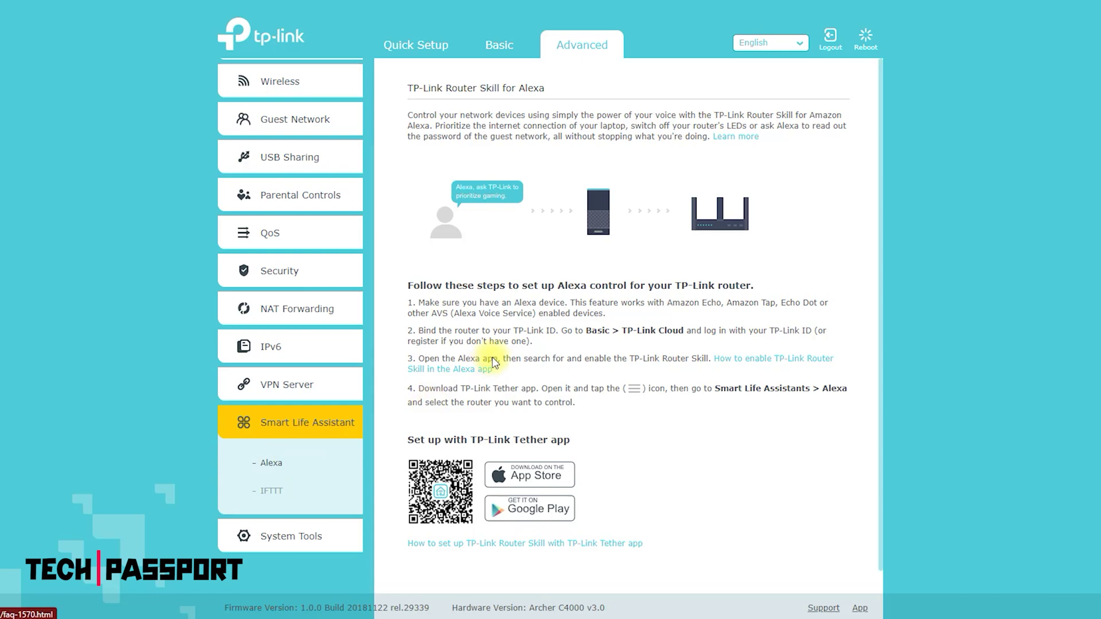
scroll(492, 359, down, 1)
click(275, 490)
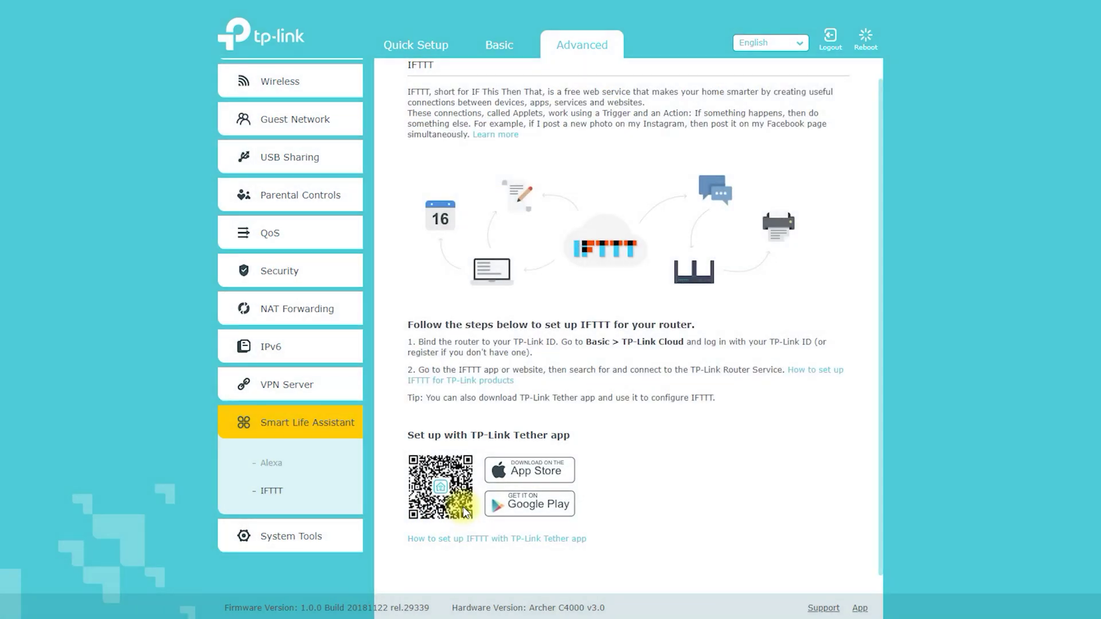
scroll(463, 507, down, 1)
Open System Tools and view the Time Settings and LED Control pages
click(290, 538)
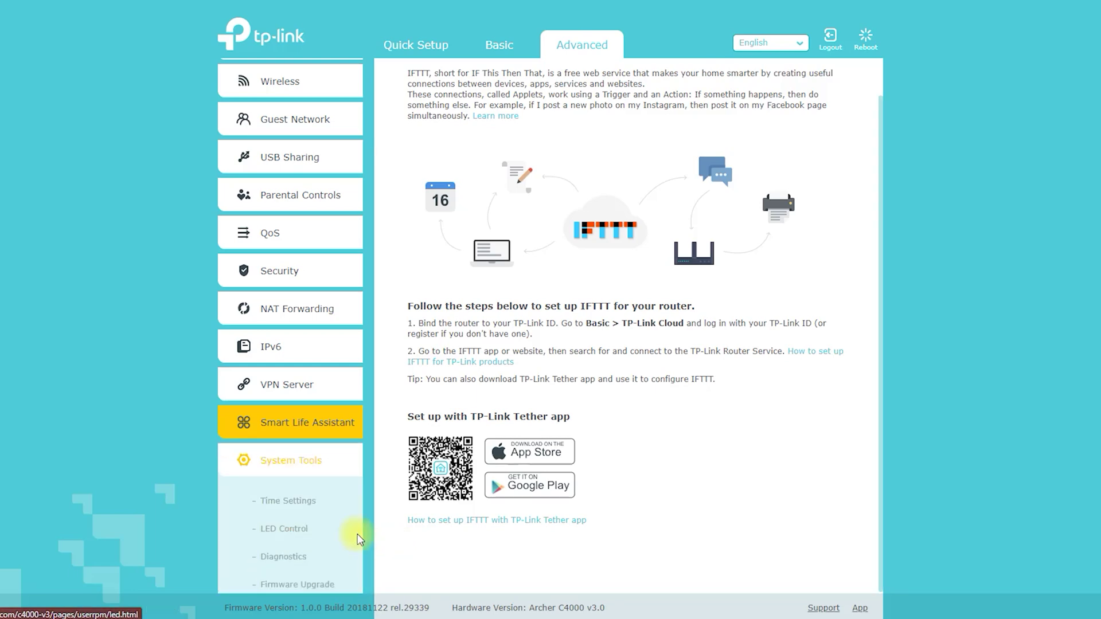
click(303, 502)
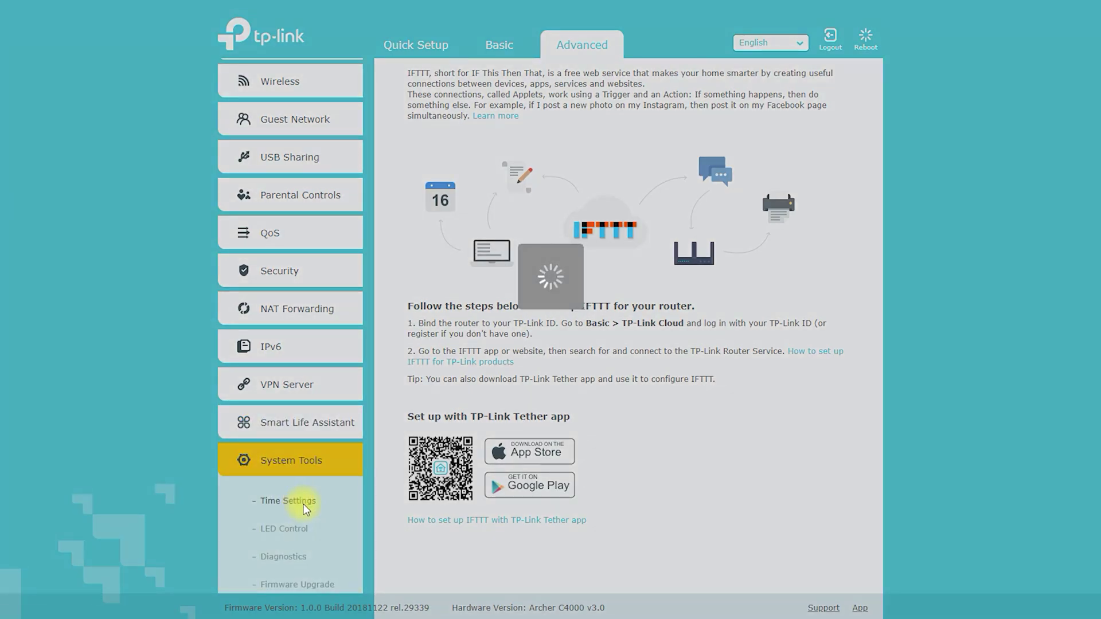
scroll(304, 505, down, 3)
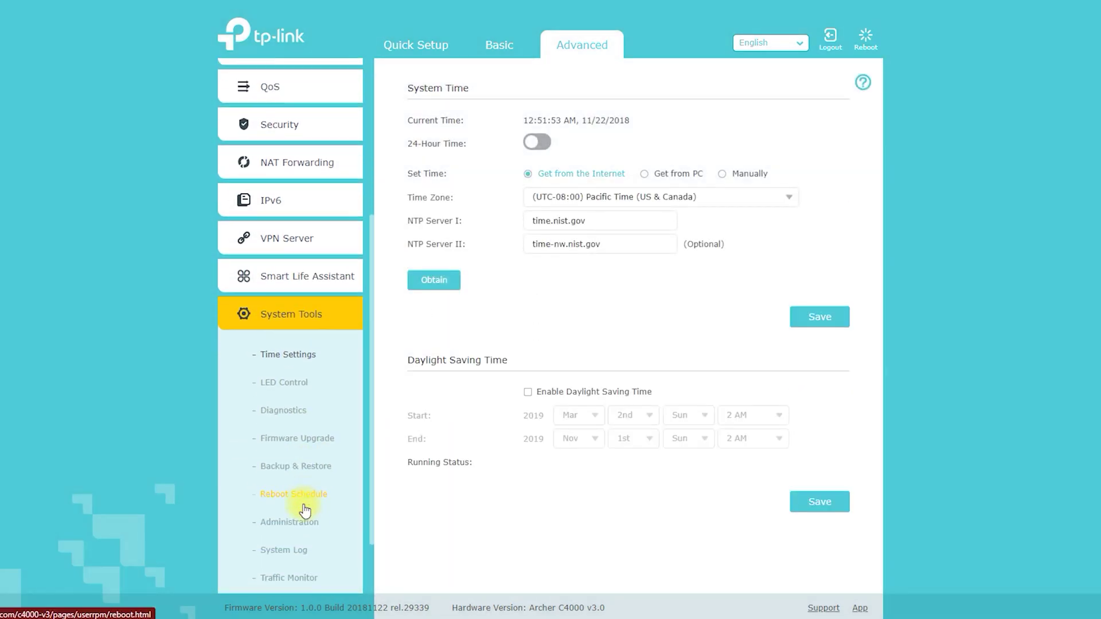
scroll(304, 510, down, 2)
click(266, 305)
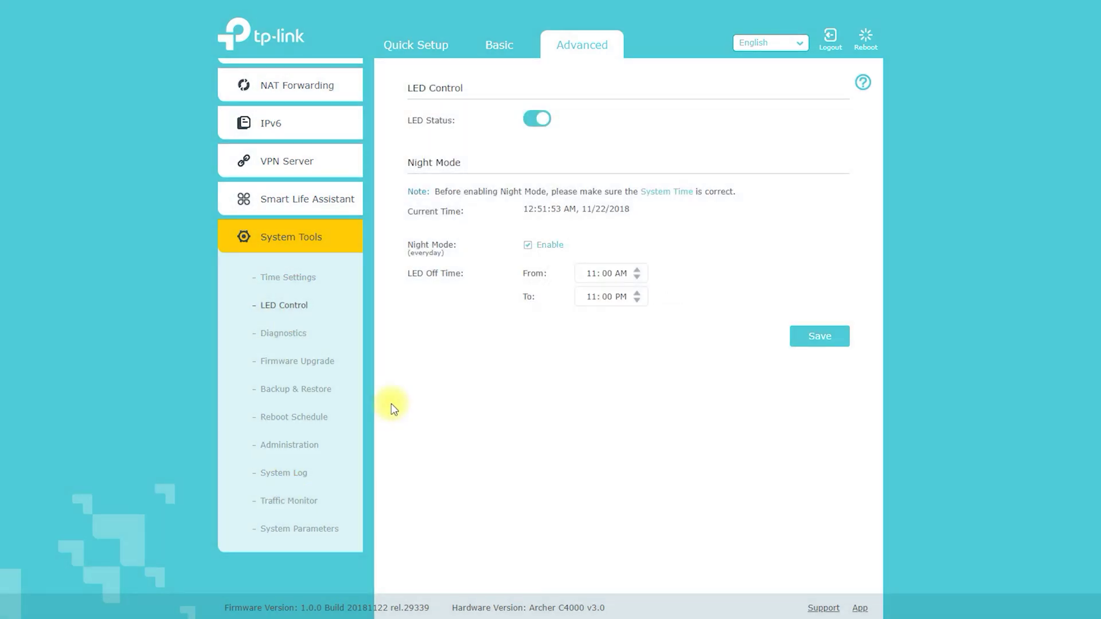
View the Diagnostics, Firmware Upgrade, Backup & Restore and Reboot Schedule pages in System Tools
click(283, 333)
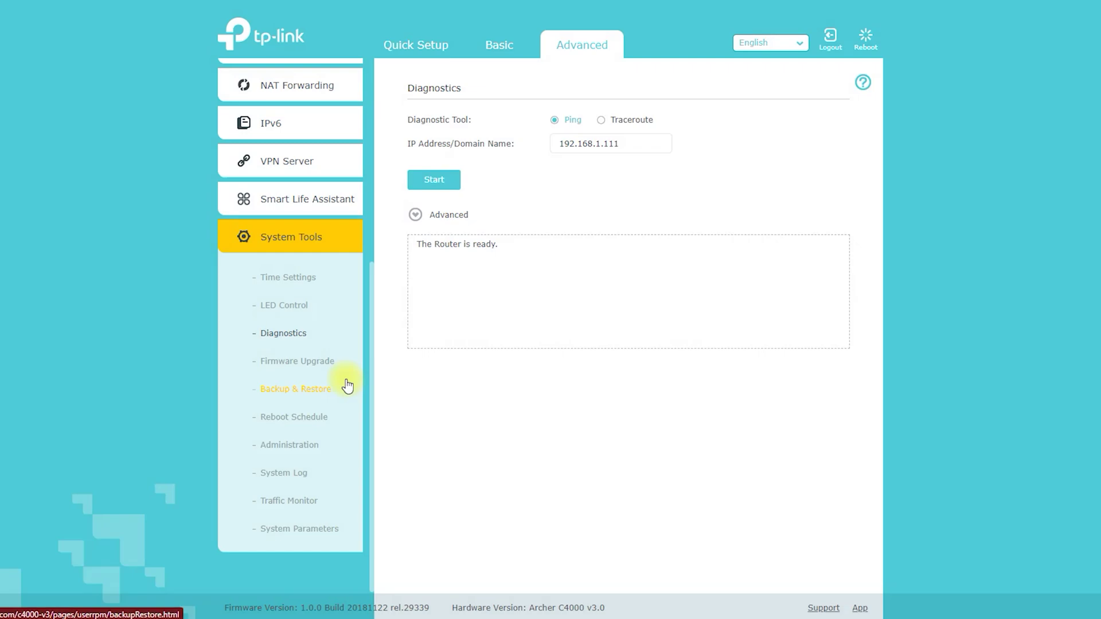
click(302, 362)
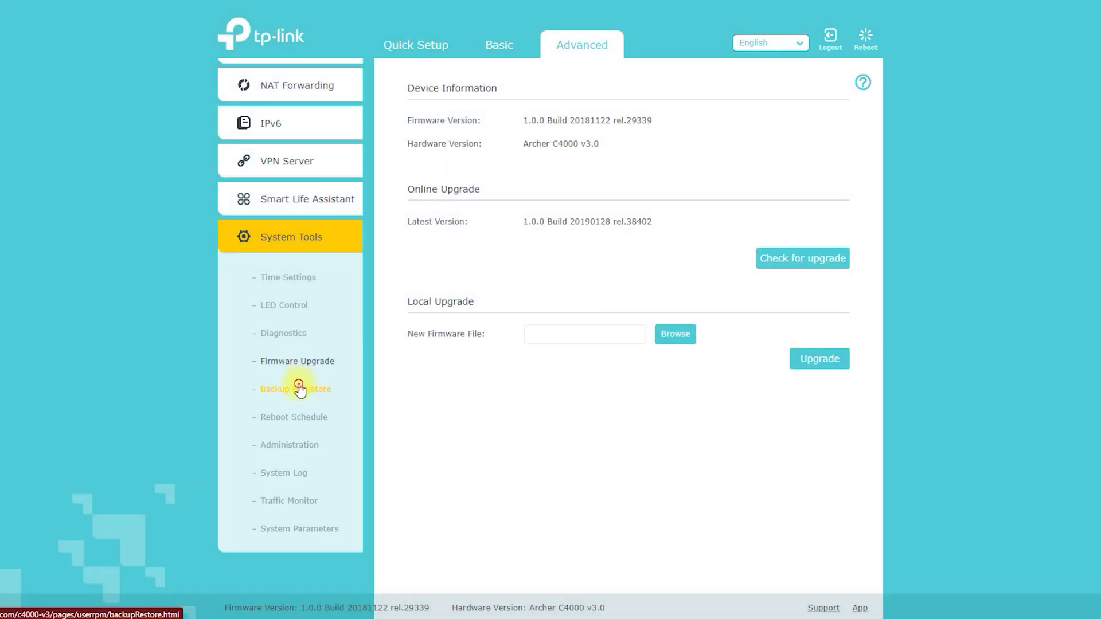
click(299, 390)
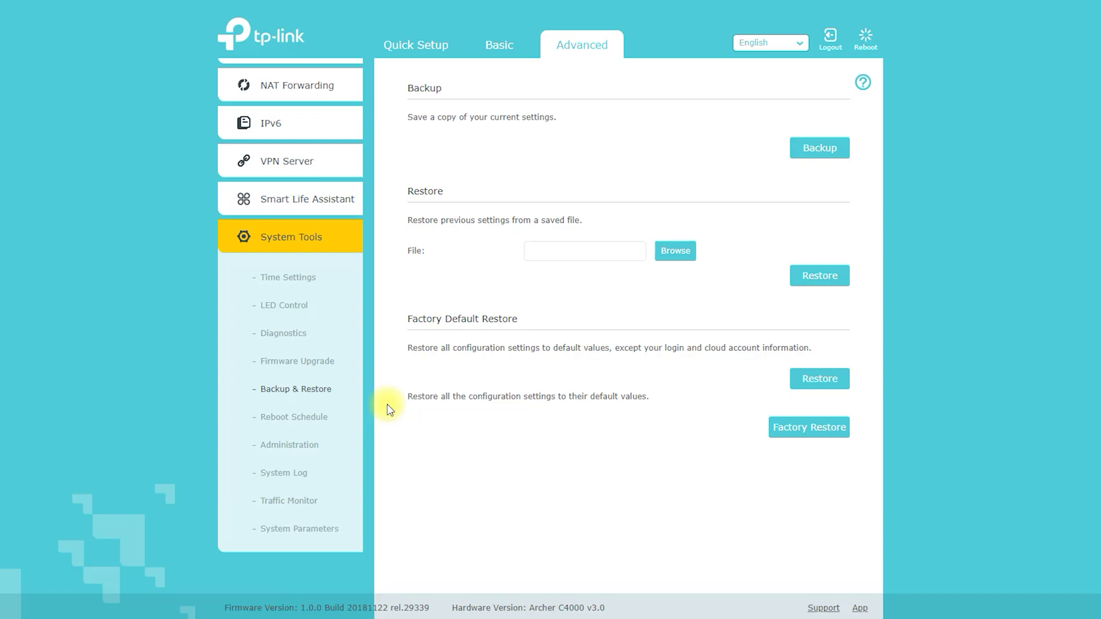
click(312, 418)
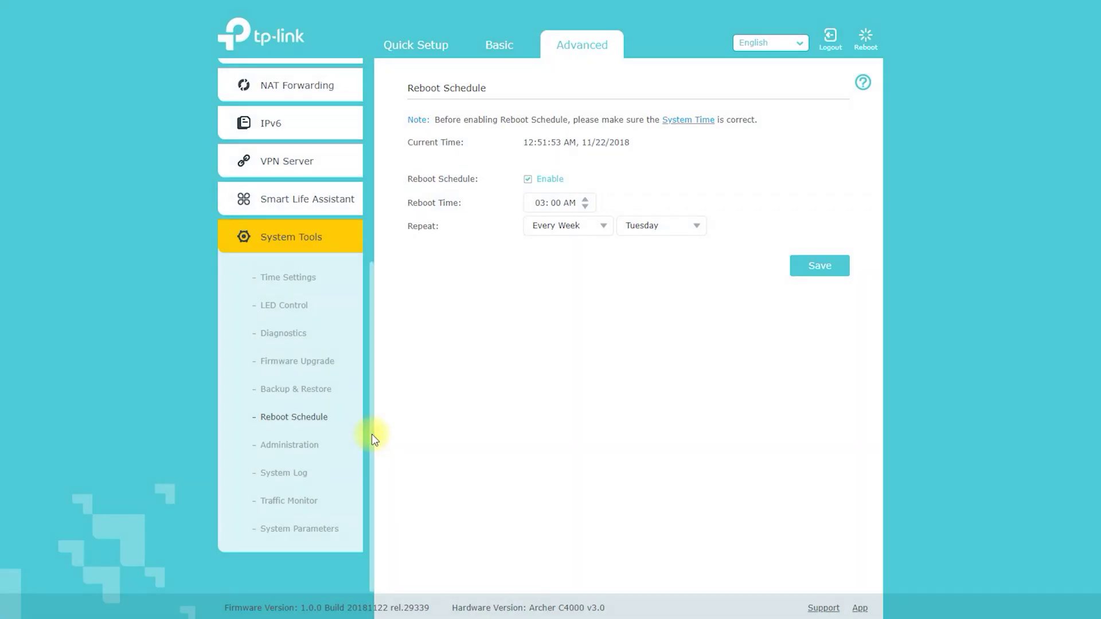
View the Administration, System Log and Traffic Monitor pages in System Tools
click(288, 447)
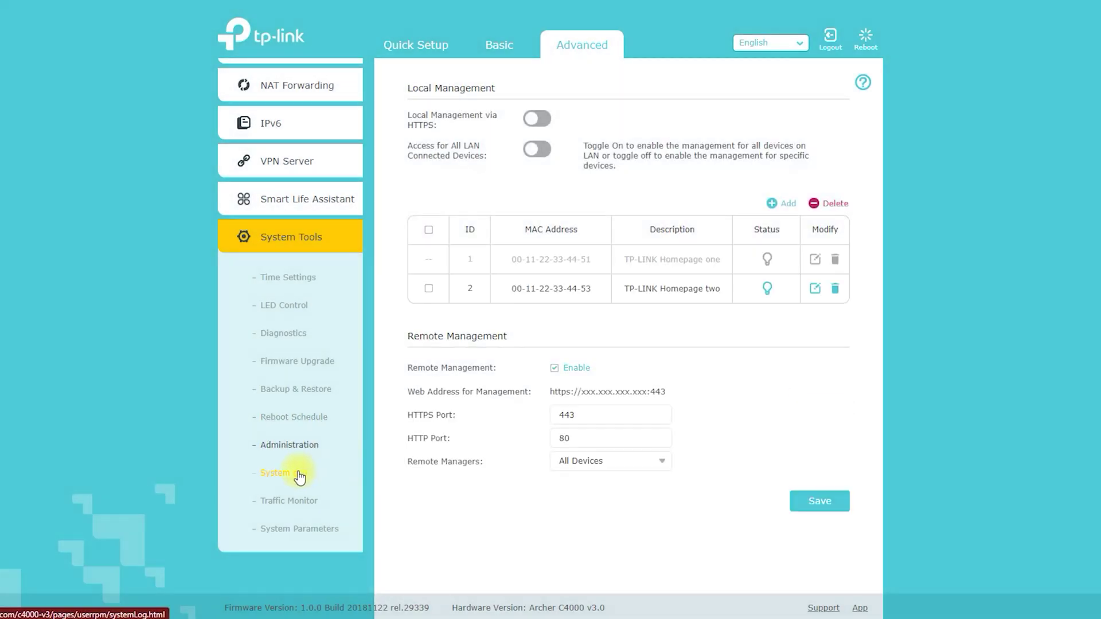
click(298, 474)
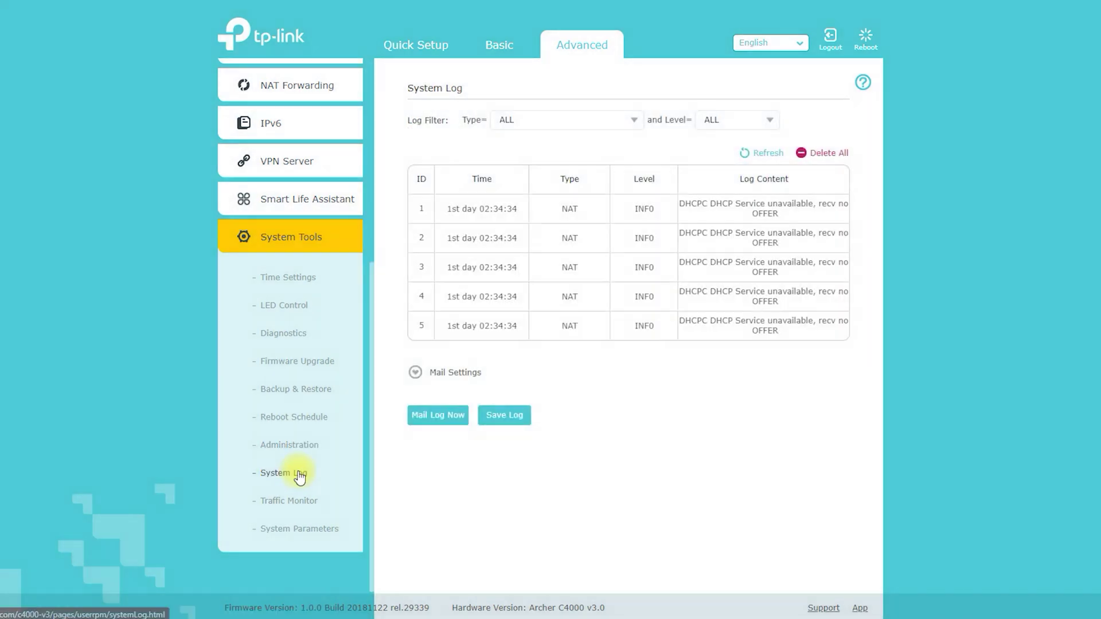
click(292, 500)
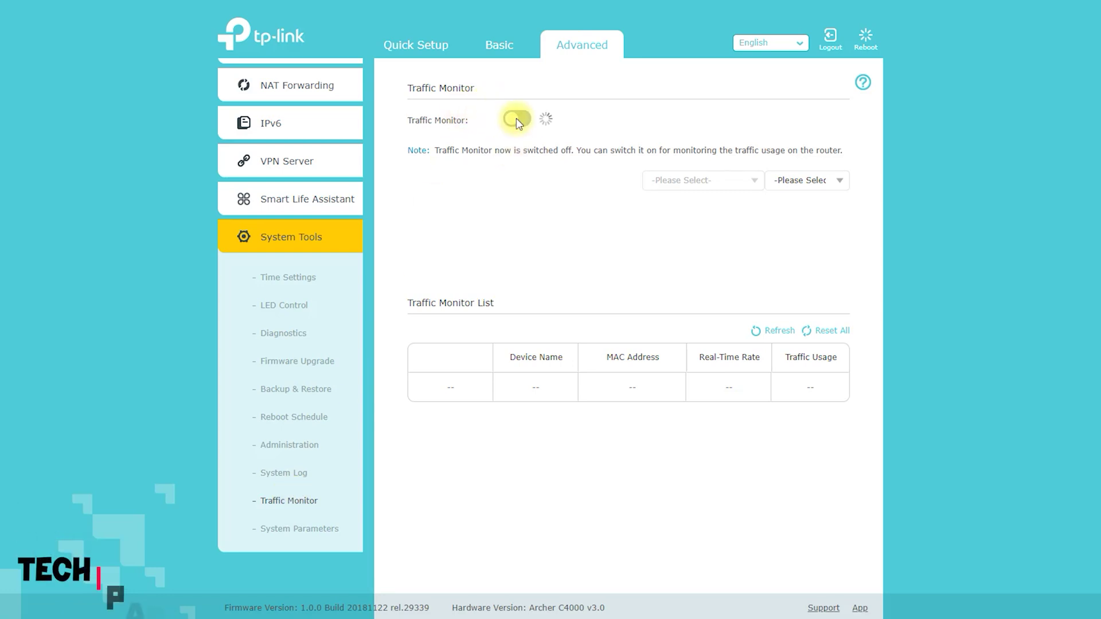
View the System Parameters page from the 2.4GHz and 5GHz wireless settings through WDS, WPS and NAT to the Internet port negotiation speed
click(325, 529)
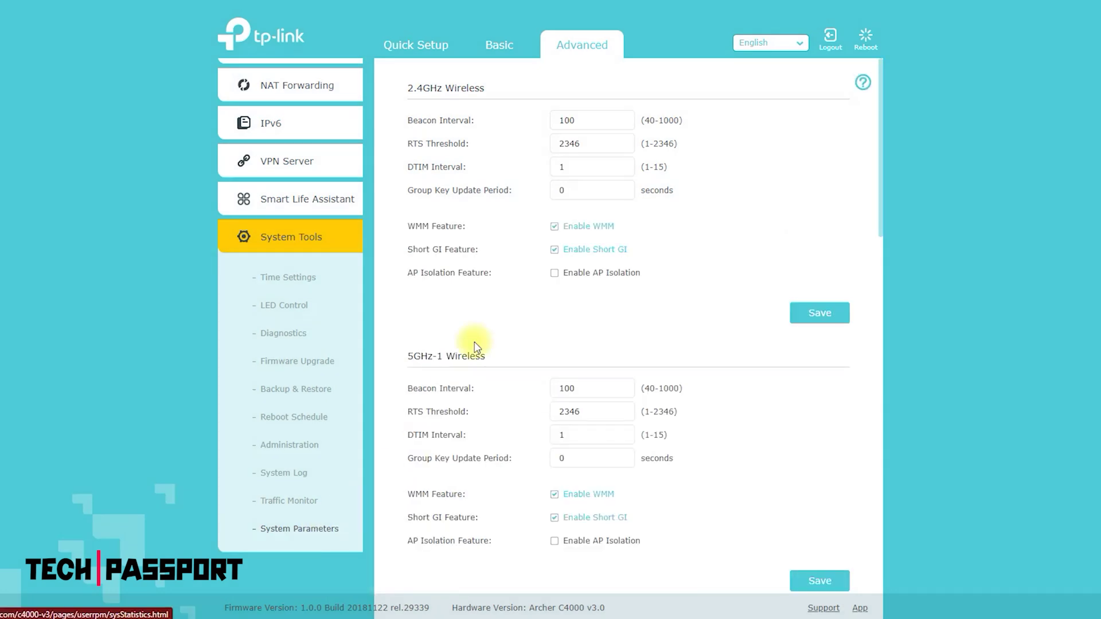
scroll(481, 318, down, 3)
scroll(475, 325, down, 6)
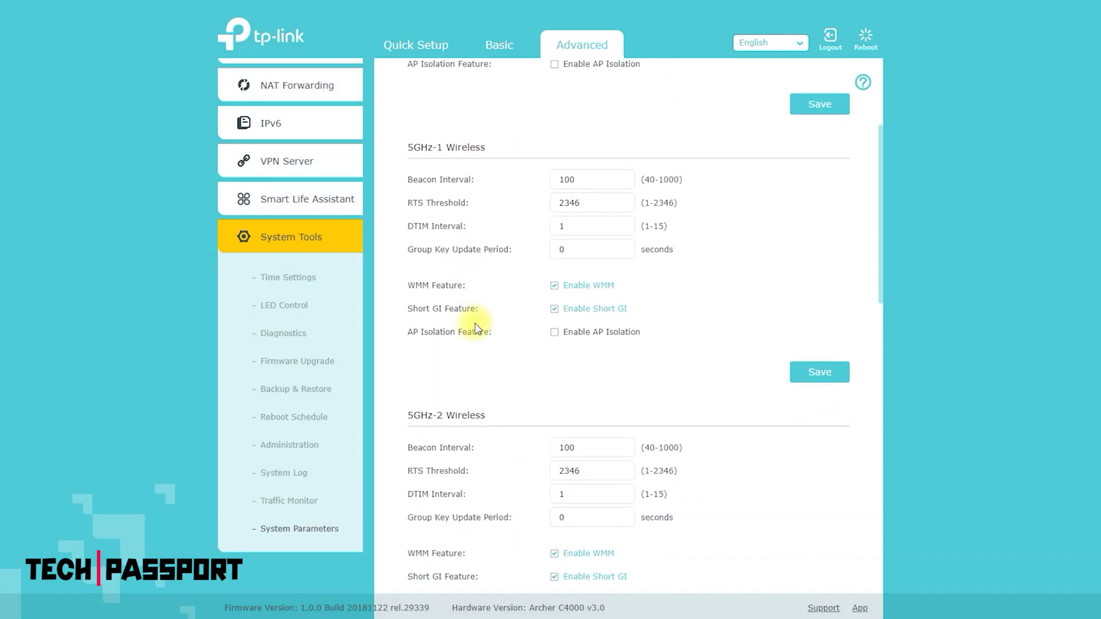
scroll(473, 329, down, 4)
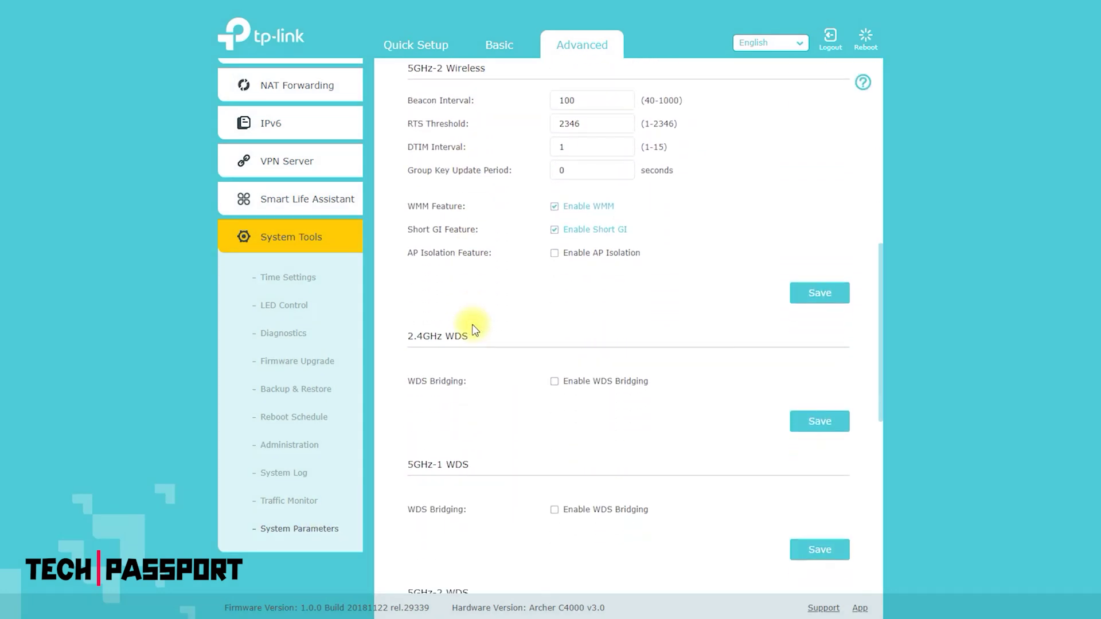
scroll(471, 329, down, 6)
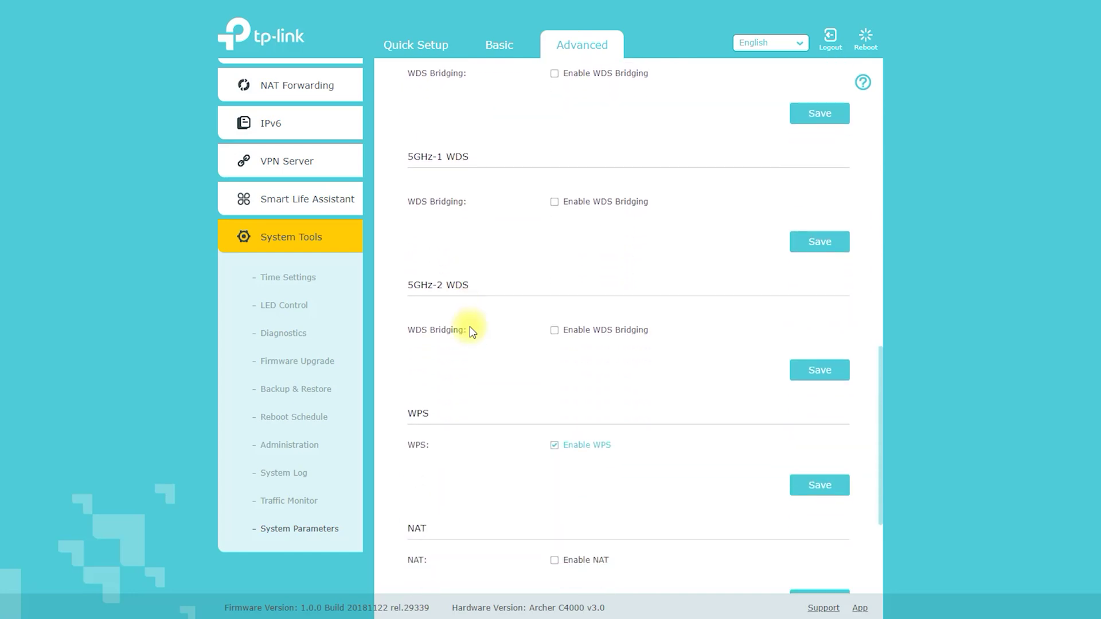
scroll(471, 332, down, 1)
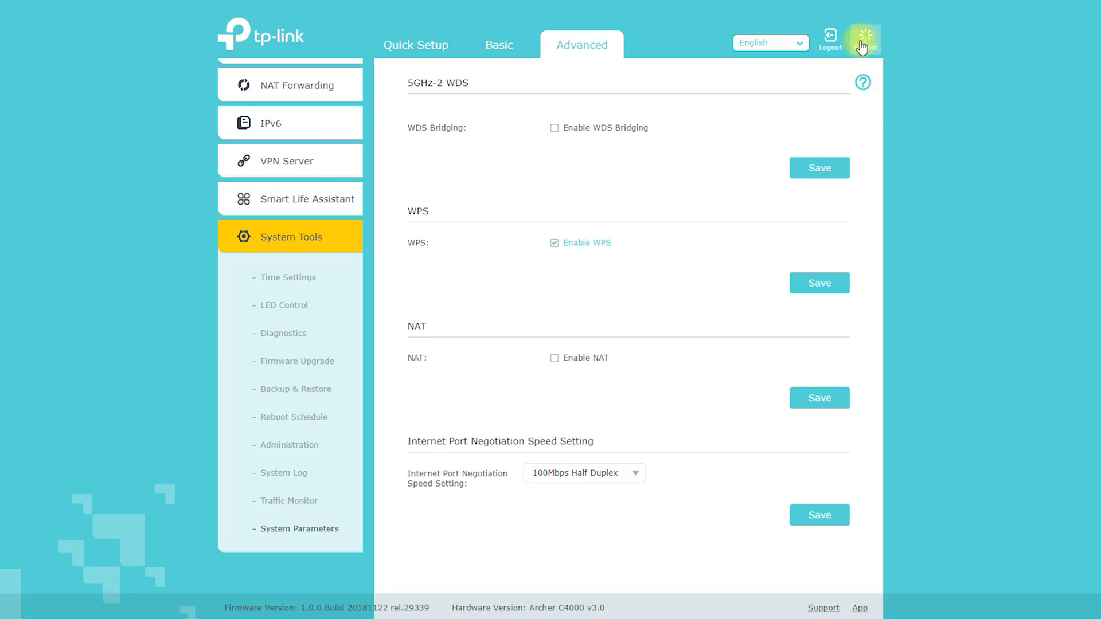
Browse the interface languages available for the router's management page
click(791, 42)
scroll(787, 146, down, 6)
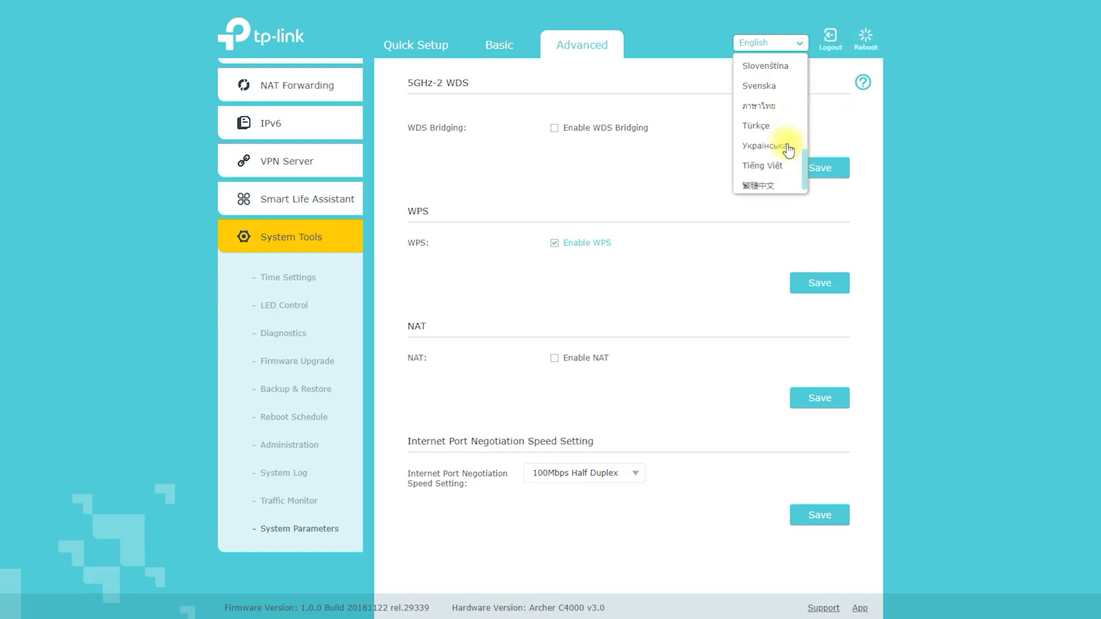
scroll(788, 150, up, 6)
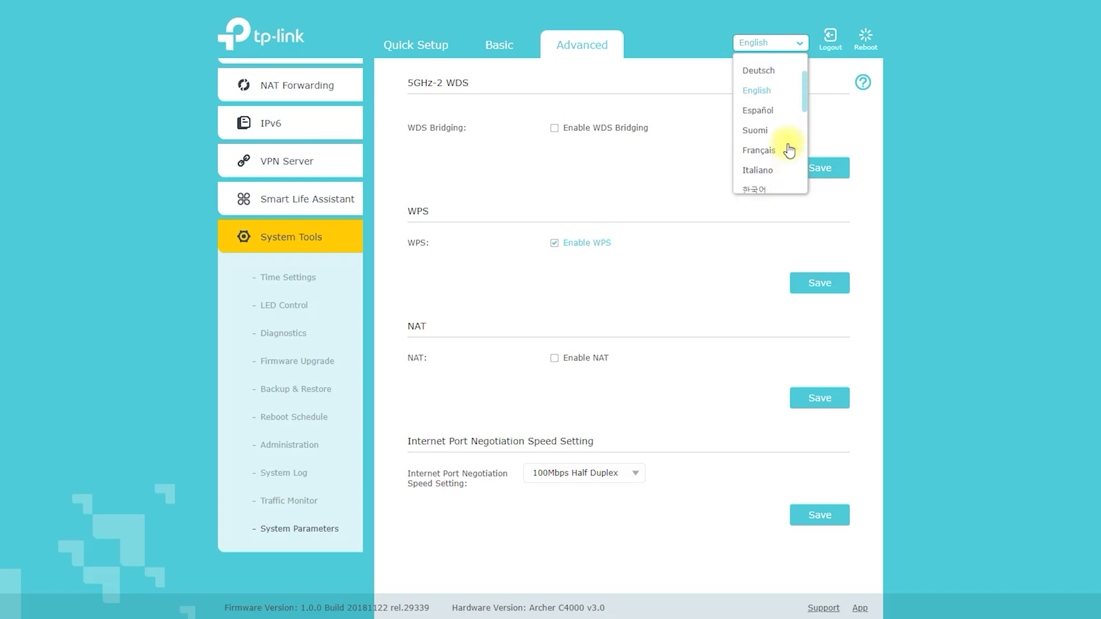